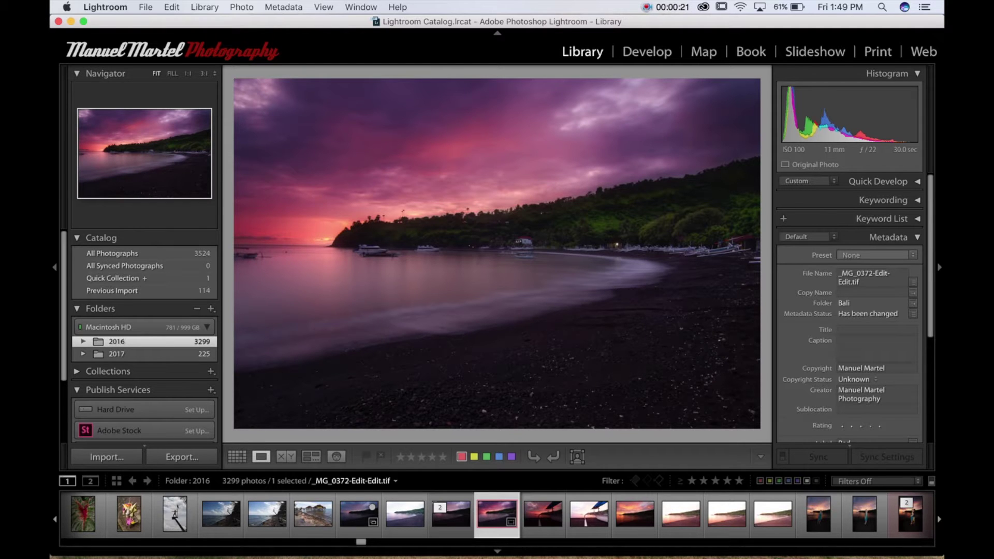
Step: Open a copy of _MG_0372.CR2 with Lightroom adjustments in Luminar, after viewing the finished edit full screen
{"action": "key", "text": "f"}
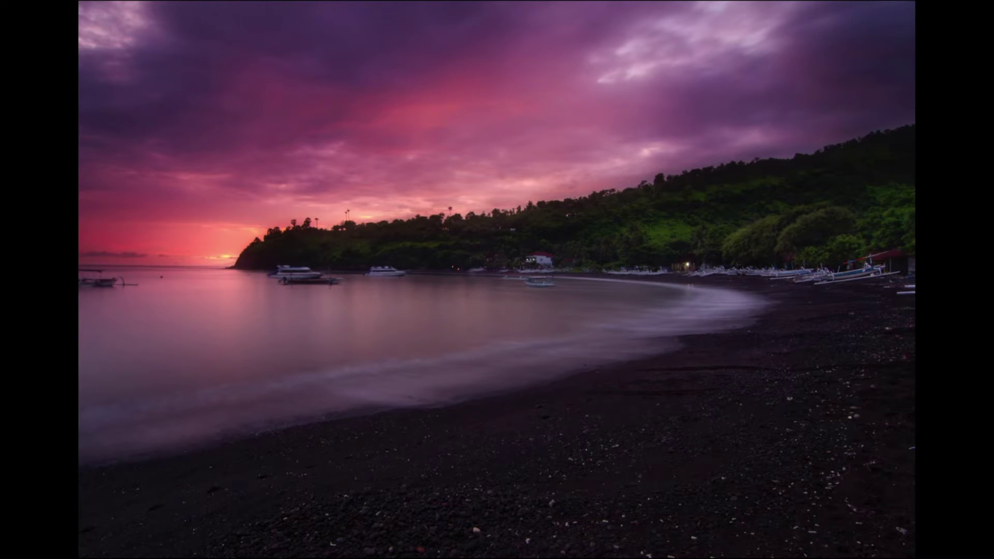
{"action": "key", "text": "backslash"}
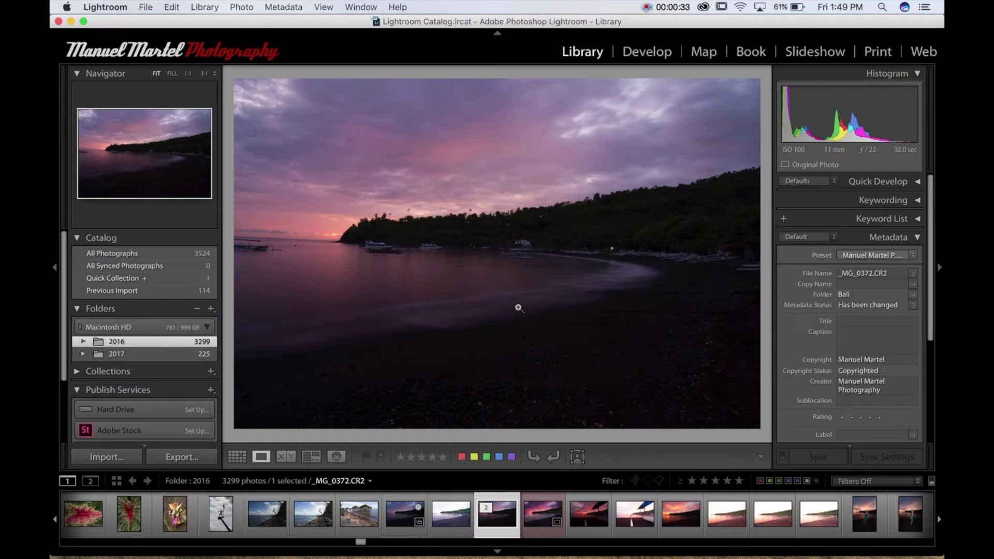
{"action": "right_click", "coordinate": [518, 308]}
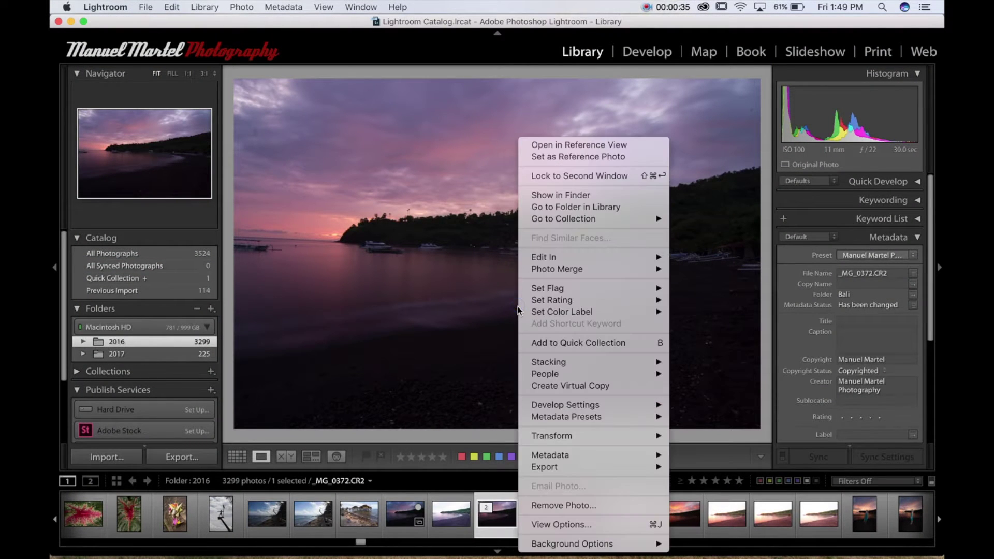
{"action": "mouse_move", "coordinate": [569, 258]}
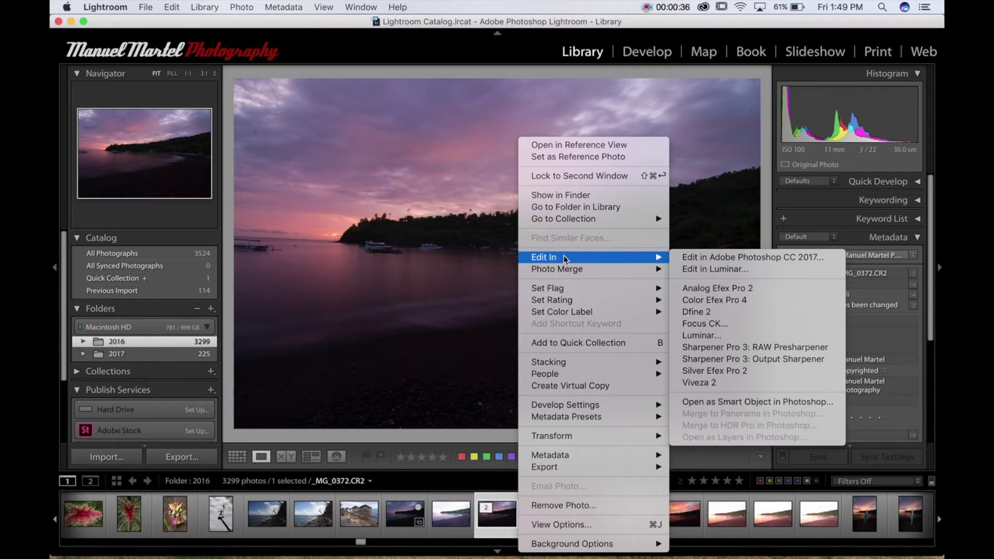
{"action": "left_click", "coordinate": [716, 335]}
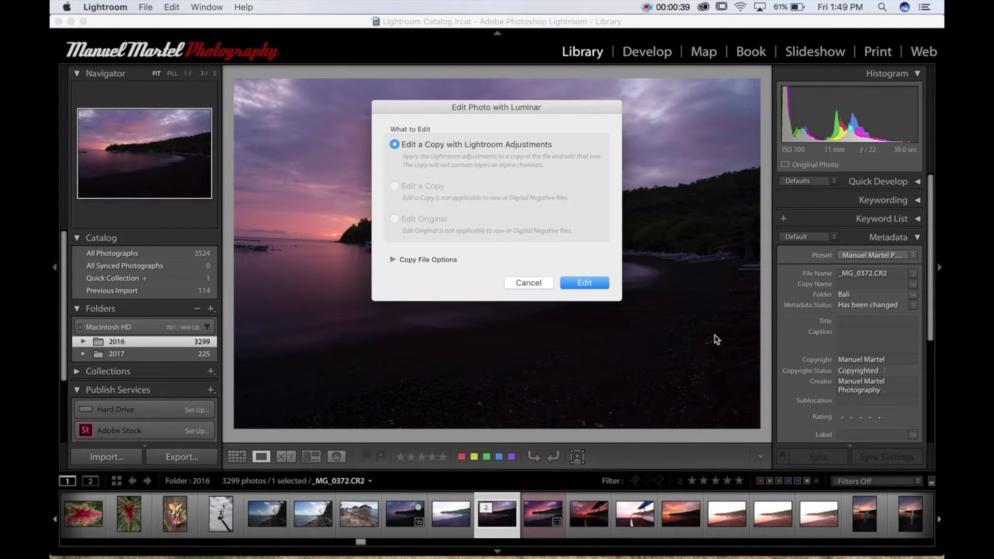
{"action": "left_click", "coordinate": [595, 285]}
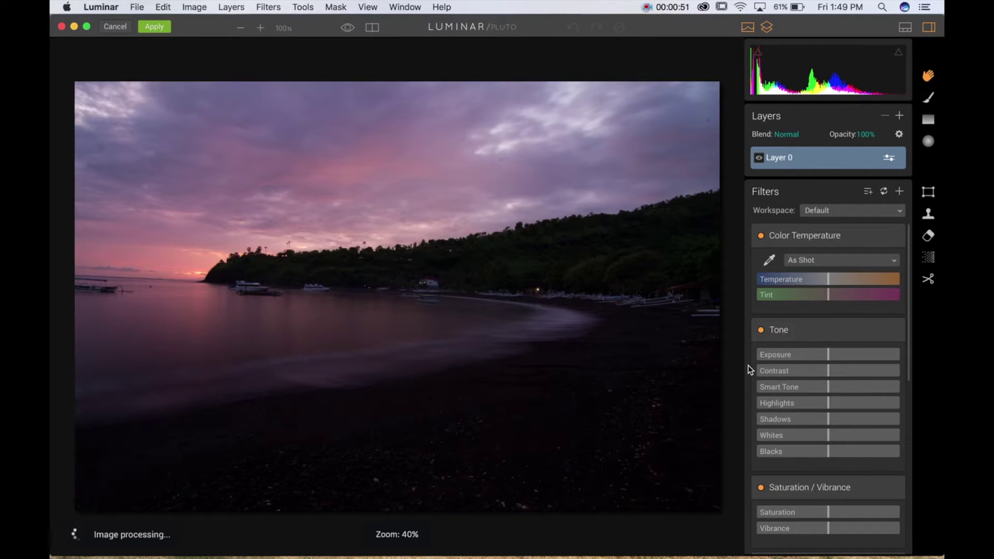
Step: Switch the filter workspace to Clear and hide the histogram
{"action": "left_click", "coordinate": [856, 210]}
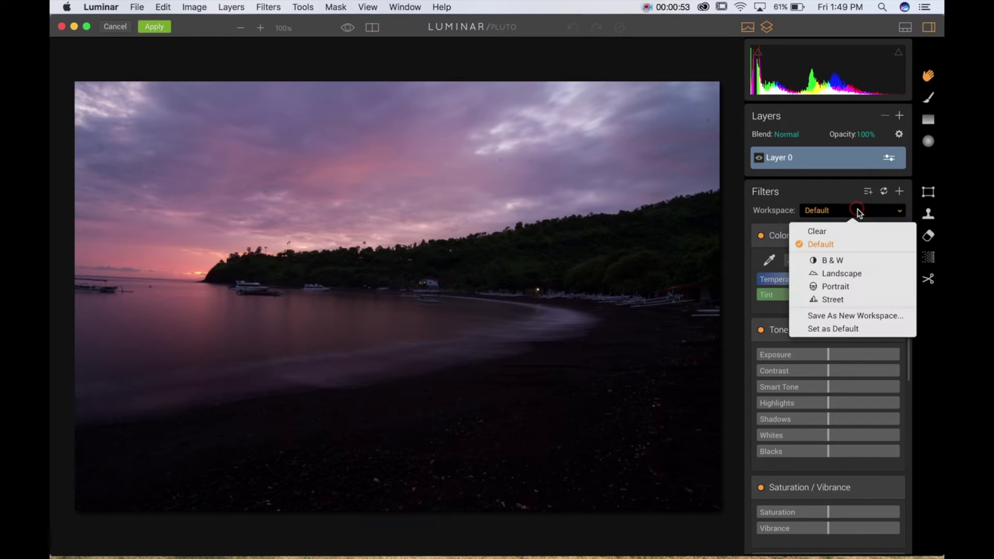
{"action": "left_click", "coordinate": [850, 226]}
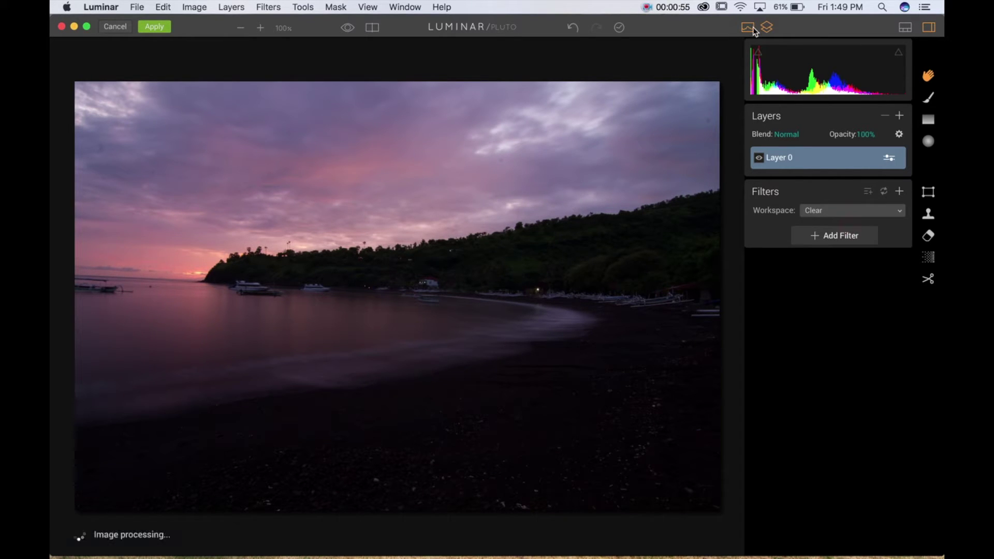
{"action": "left_click", "coordinate": [753, 29]}
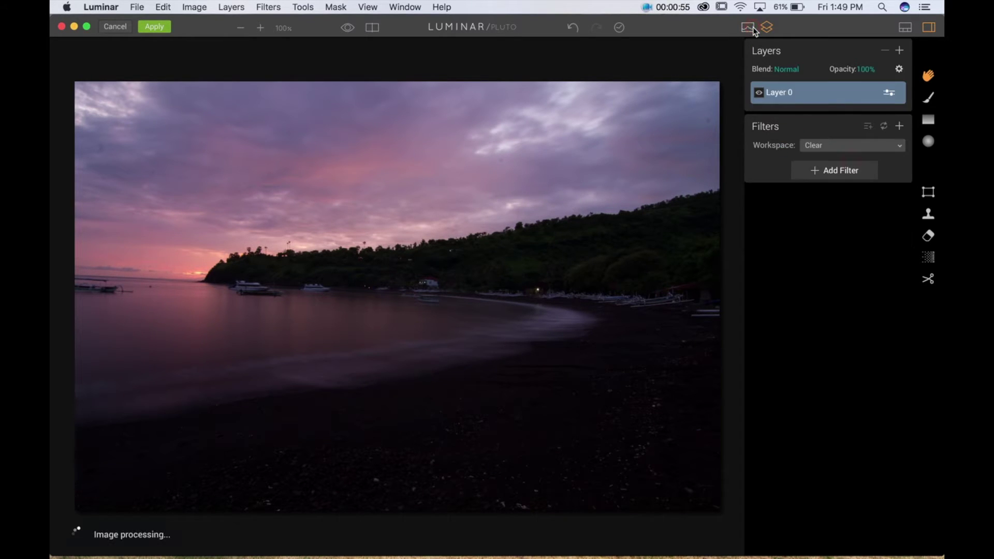
Step: Rename the photo's only layer to "base"
{"action": "right_click", "coordinate": [811, 100]}
{"action": "left_click", "coordinate": [756, 161]}
{"action": "type", "text": "base"}
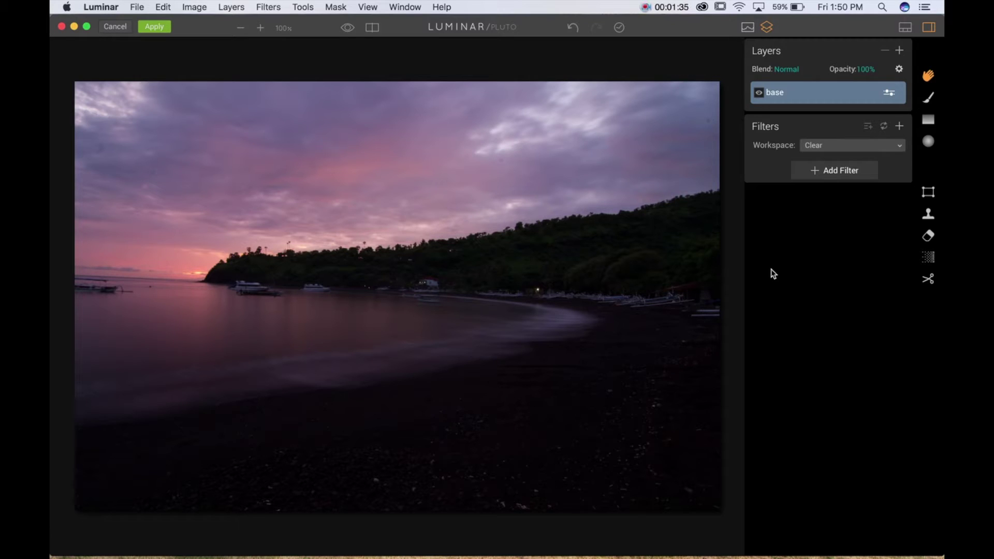
Step: Start Clone & Stamp on the upper-left sky and set its opacity to 90%
{"action": "left_click", "coordinate": [925, 219]}
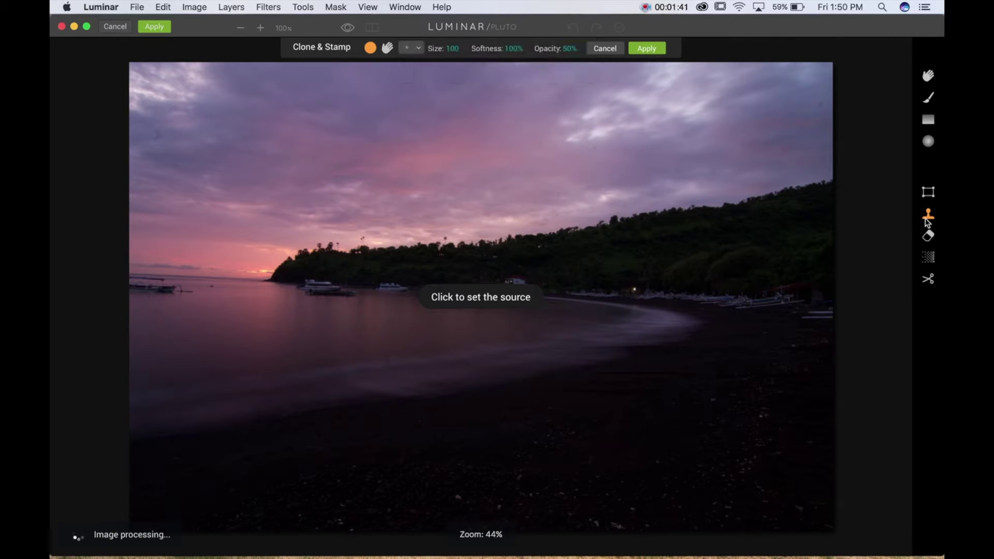
{"action": "left_click", "coordinate": [263, 26]}
{"action": "left_click", "coordinate": [263, 27]}
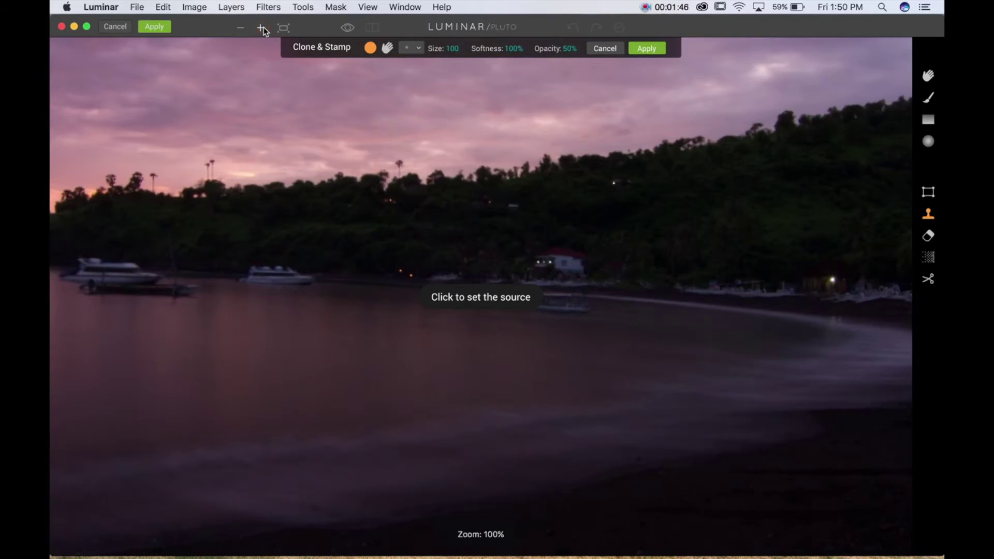
{"action": "left_click", "coordinate": [387, 49]}
{"action": "left_click_drag", "start_coordinate": [263, 148], "coordinate": [863, 397]}
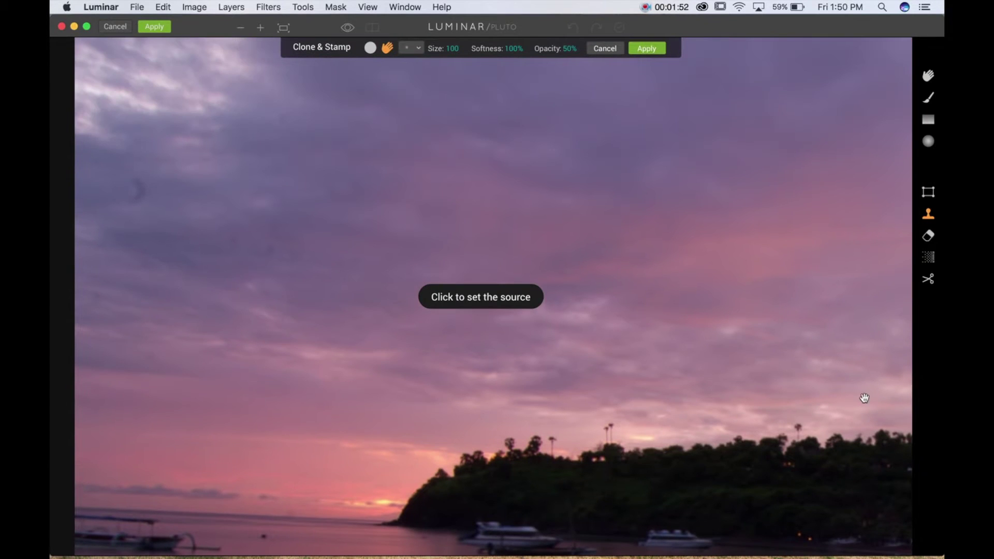
{"action": "left_click_drag", "start_coordinate": [517, 306], "coordinate": [524, 325]}
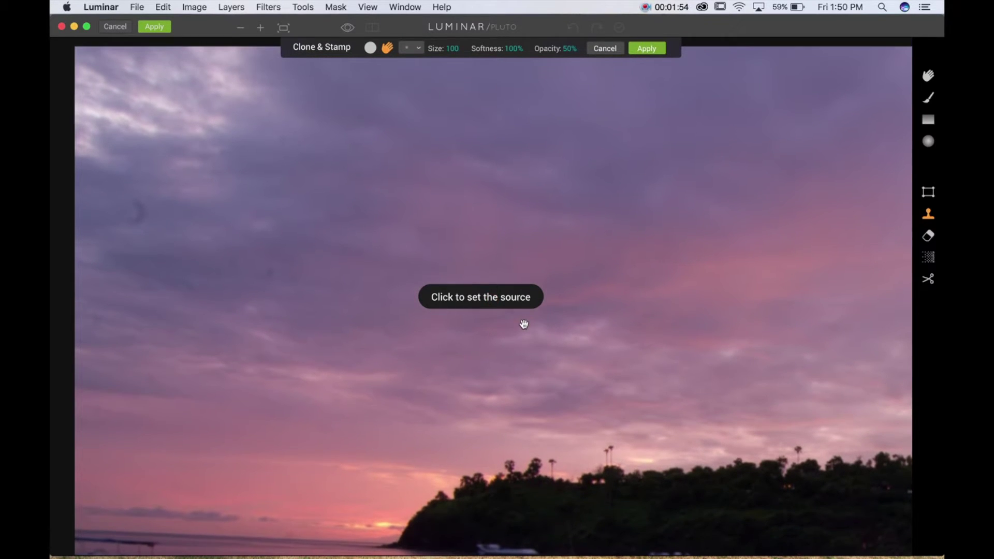
{"action": "left_click", "coordinate": [369, 48]}
{"action": "left_click_drag", "start_coordinate": [562, 49], "coordinate": [642, 54]}
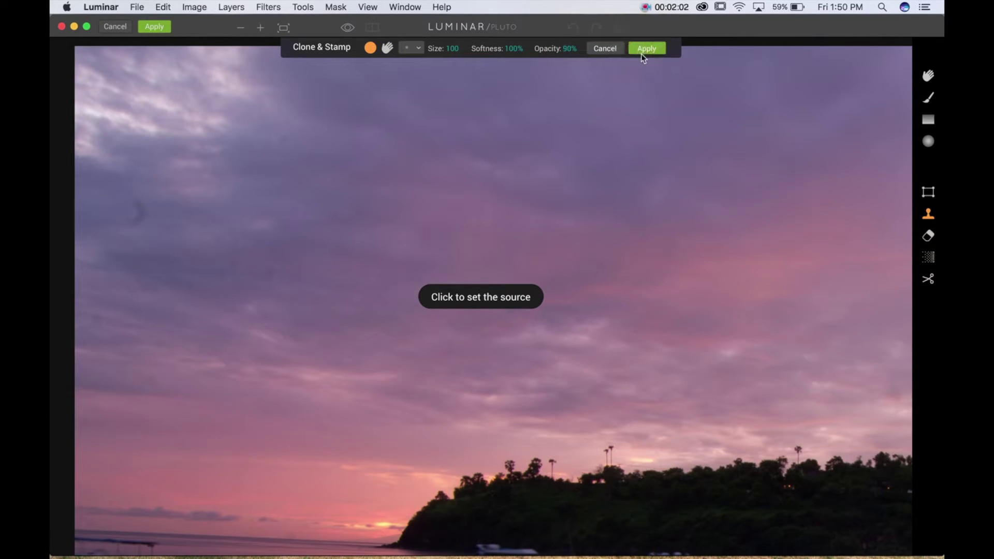
Step: Set the Clone & Stamp softness to 48% and the size to 41 for the marks in the upper-left sky
{"action": "mouse_move", "coordinate": [501, 47]}
{"action": "left_mouse_down"}
{"action": "mouse_move", "coordinate": [413, 47]}
{"action": "mouse_move", "coordinate": [423, 49]}
{"action": "left_mouse_up"}
{"action": "left_click", "coordinate": [261, 28]}
{"action": "left_click", "coordinate": [388, 48]}
{"action": "mouse_move", "coordinate": [218, 158]}
{"action": "left_mouse_down"}
{"action": "mouse_move", "coordinate": [699, 224]}
{"action": "mouse_move", "coordinate": [723, 288]}
{"action": "left_mouse_up"}
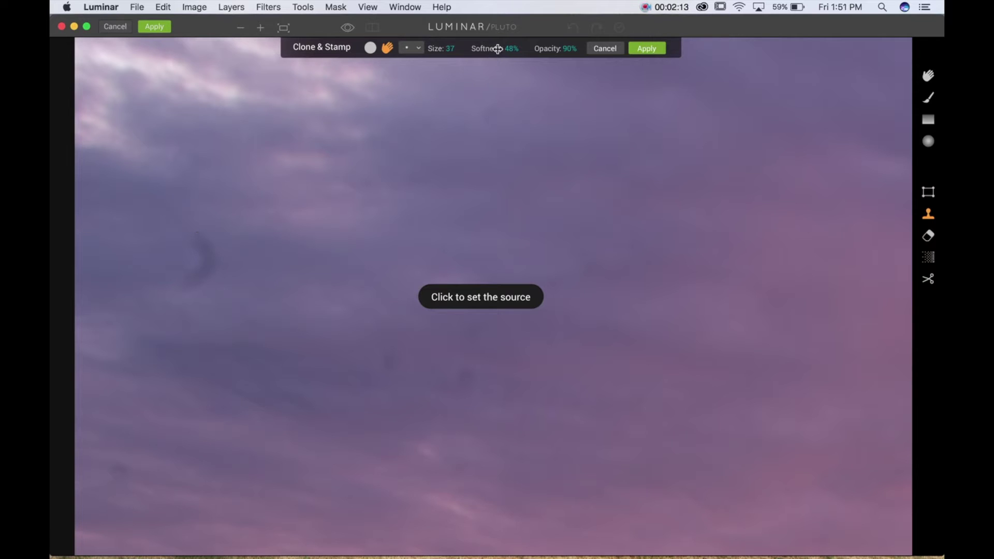
{"action": "left_click_drag", "start_coordinate": [439, 48], "coordinate": [443, 50]}
Step: Clone clean sky over the dark curved mark and the small dark spots in the photo's upper-left sky
{"action": "left_click", "coordinate": [365, 49]}
{"action": "left_click", "coordinate": [169, 240]}
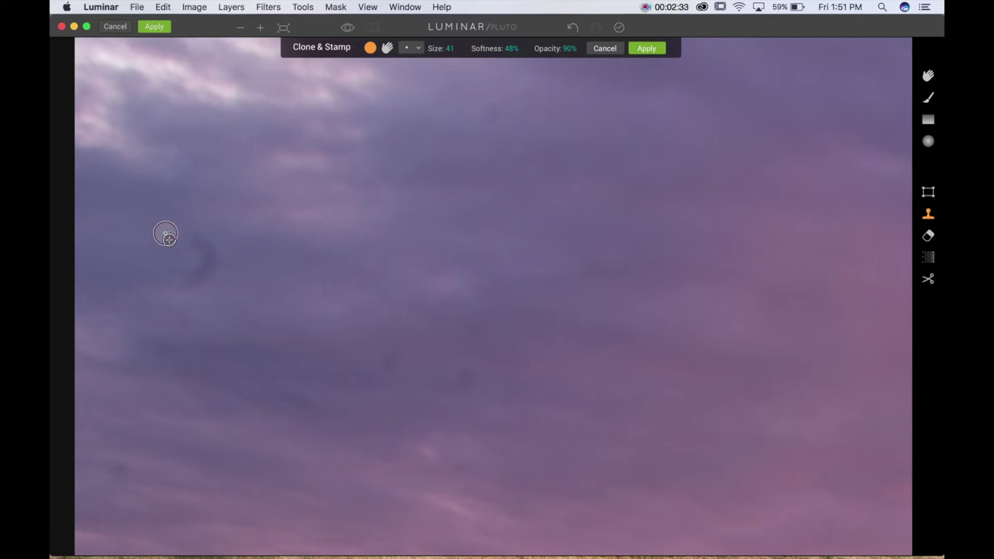
{"action": "left_click", "coordinate": [199, 241]}
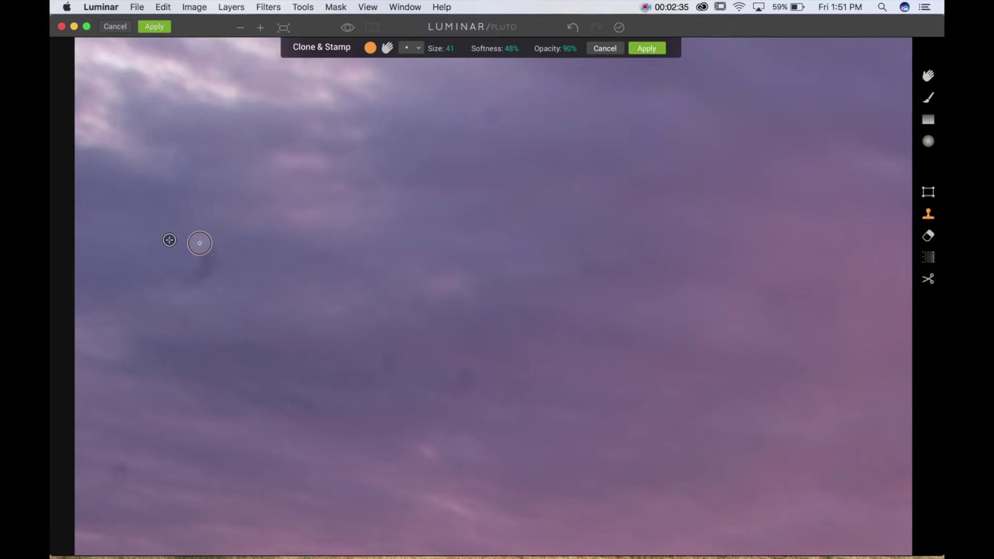
{"action": "mouse_move", "coordinate": [199, 241]}
{"action": "left_mouse_down"}
{"action": "mouse_move", "coordinate": [206, 261]}
{"action": "mouse_move", "coordinate": [194, 276]}
{"action": "left_mouse_up"}
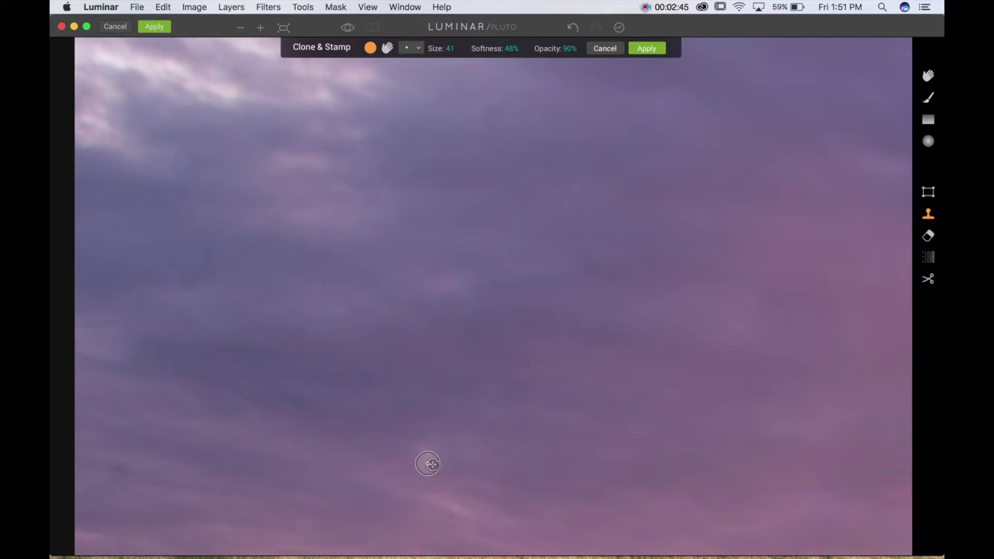
{"action": "left_click", "coordinate": [88, 470], "text": "alt"}
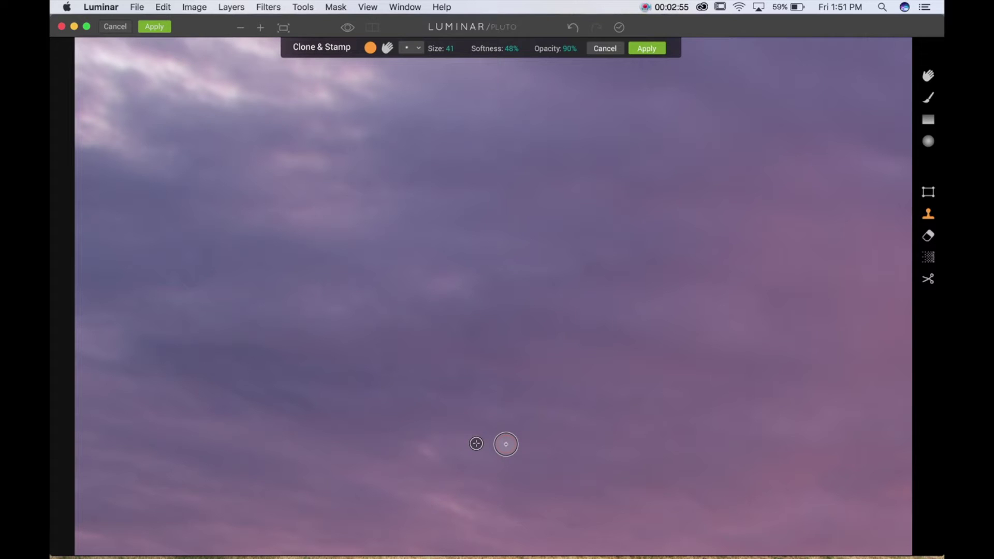
Step: Lower the clone opacity to 20% and blend the retouched spot area in the upper-left sky
{"action": "left_click_drag", "start_coordinate": [562, 52], "coordinate": [516, 51]}
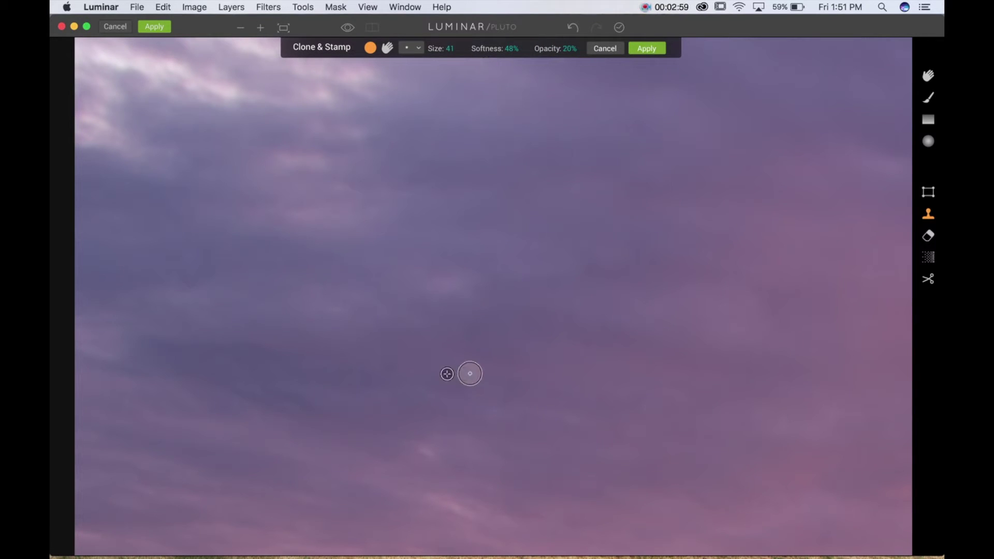
{"action": "mouse_move", "coordinate": [451, 370]}
{"action": "left_mouse_down"}
{"action": "mouse_move", "coordinate": [520, 399]}
{"action": "mouse_move", "coordinate": [510, 381]}
{"action": "left_mouse_up"}
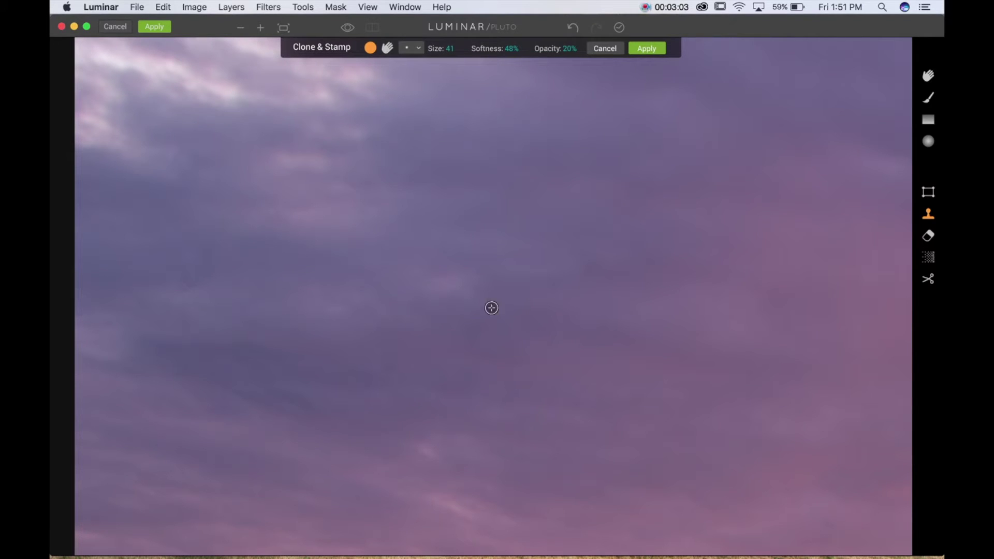
{"action": "left_click", "coordinate": [498, 385], "text": "alt"}
{"action": "left_click_drag", "start_coordinate": [466, 375], "coordinate": [459, 378]}
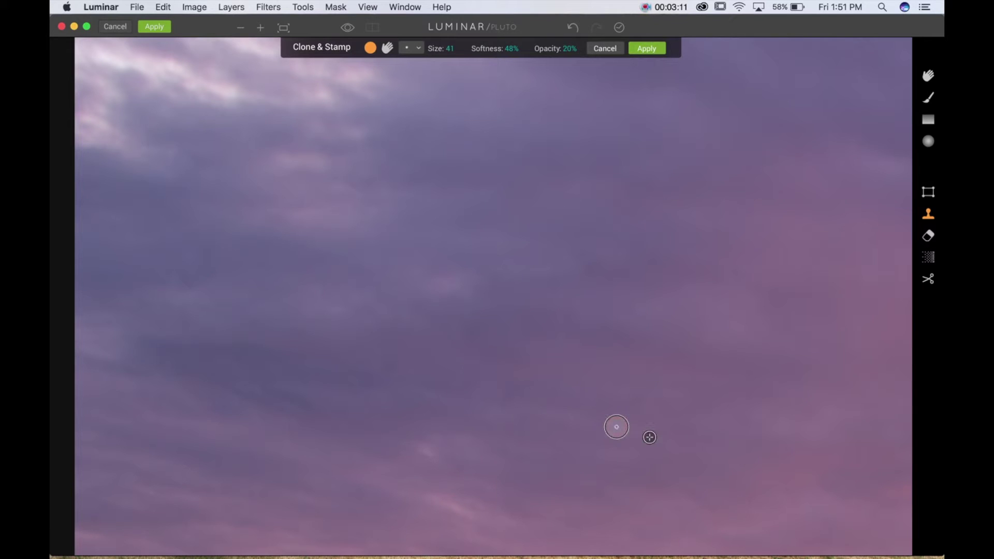
Step: Raise the clone opacity to 83% and clone out the dark spot near the upper edge of the middle sky
{"action": "left_click", "coordinate": [387, 47]}
{"action": "left_click_drag", "start_coordinate": [782, 298], "coordinate": [561, 342]}
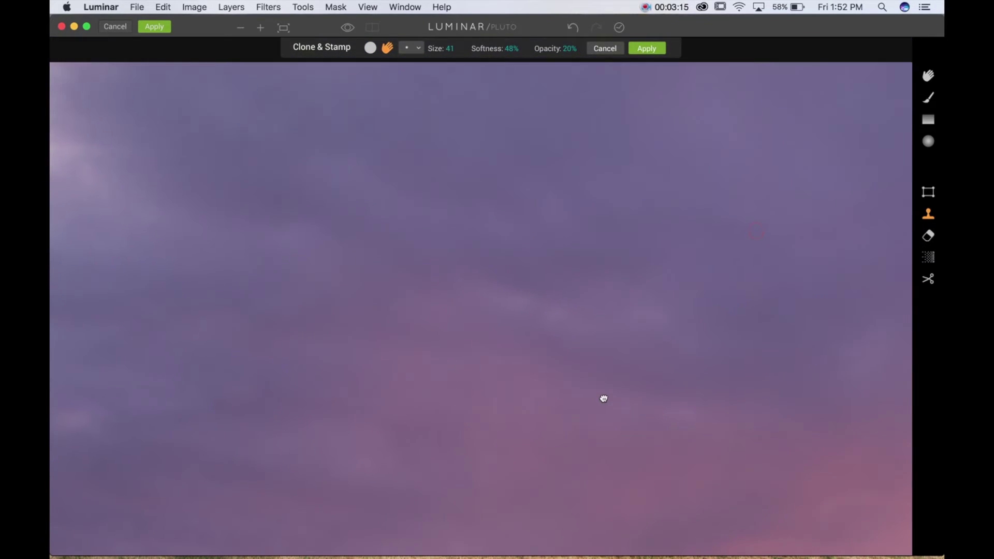
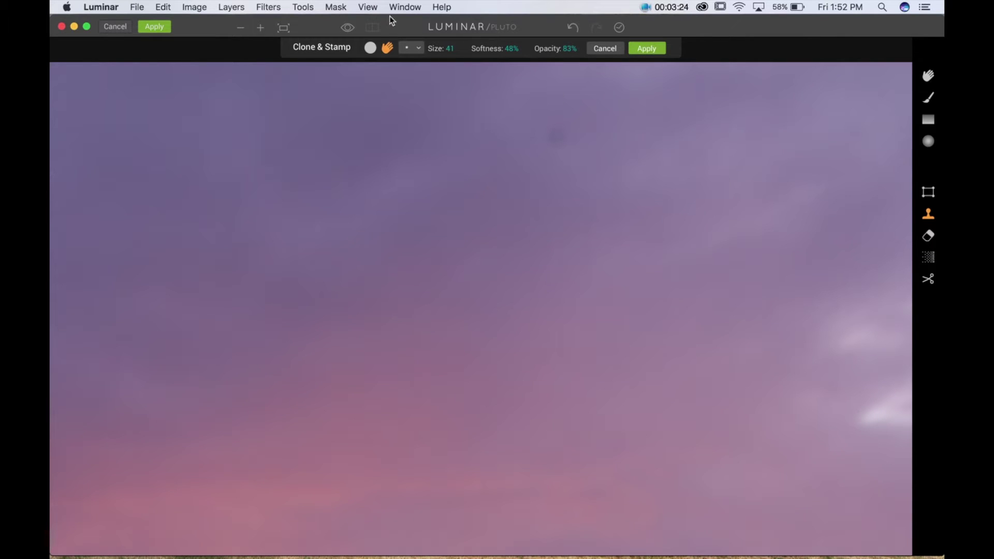
{"action": "left_click", "coordinate": [371, 49]}
{"action": "left_click", "coordinate": [558, 109]}
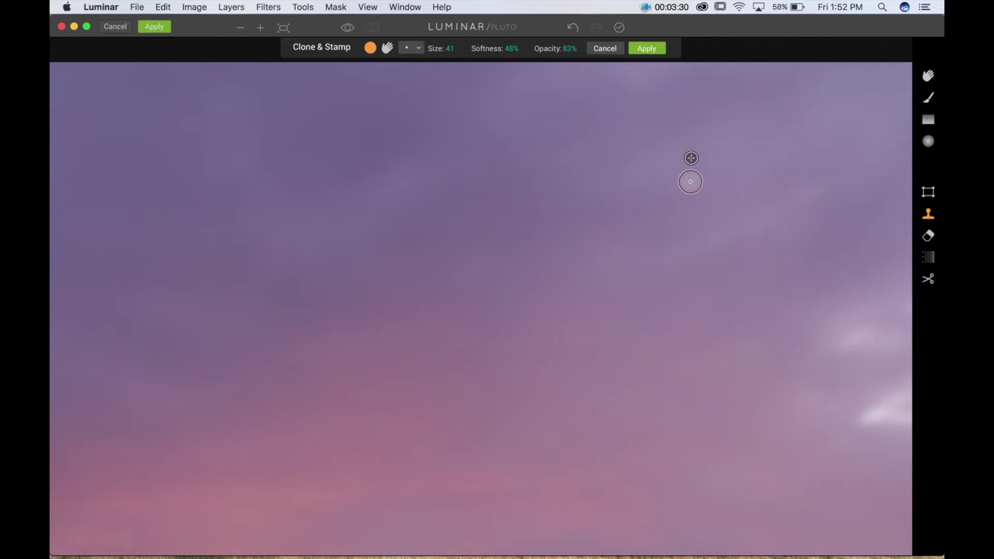
Step: Clone out the dark spot just below the bright white clouds in the right part of the sky
{"action": "left_click", "coordinate": [388, 47]}
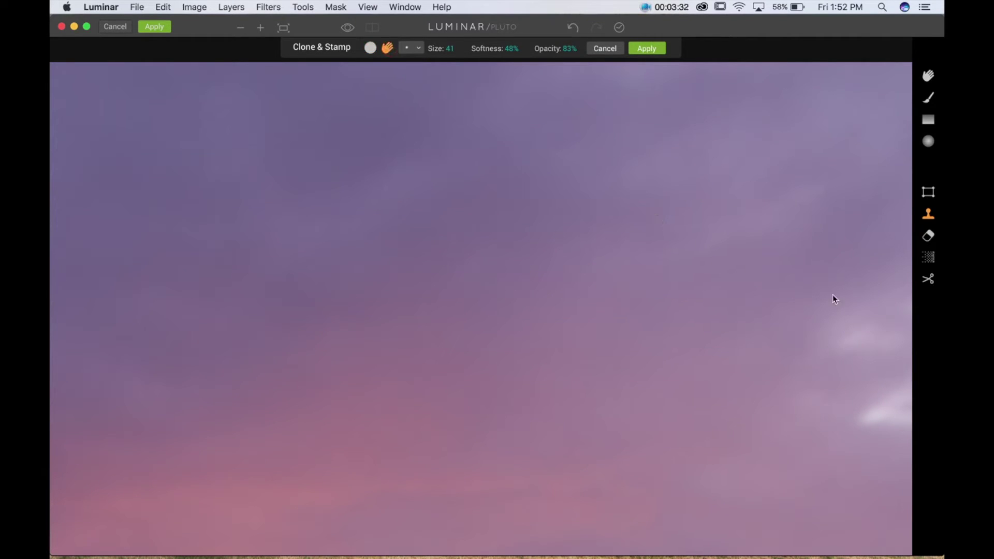
{"action": "left_click_drag", "start_coordinate": [833, 300], "coordinate": [393, 275]}
{"action": "left_click_drag", "start_coordinate": [735, 290], "coordinate": [632, 230]}
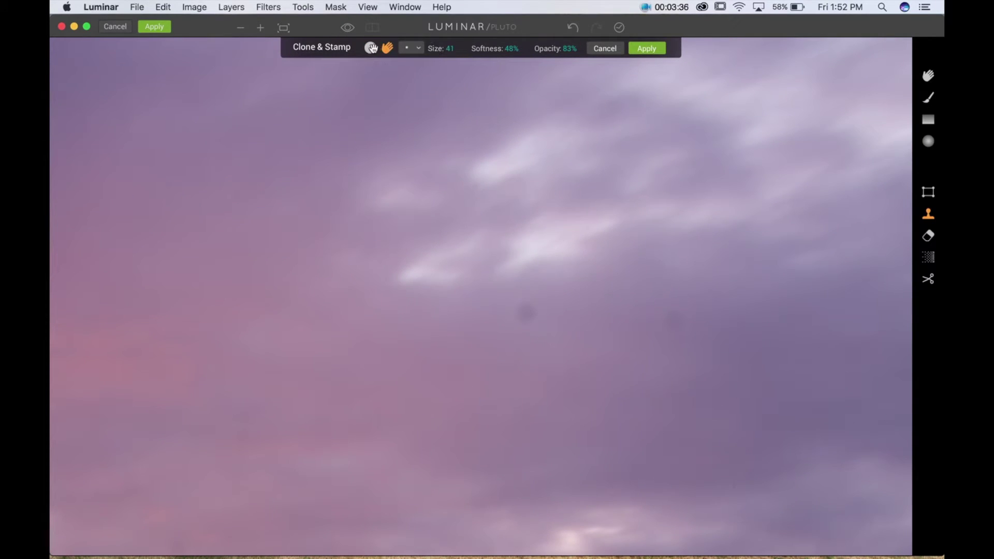
{"action": "left_click", "coordinate": [530, 295], "text": "alt"}
{"action": "left_click", "coordinate": [527, 311]}
{"action": "mouse_move", "coordinate": [528, 337]}
{"action": "left_mouse_down"}
{"action": "mouse_move", "coordinate": [508, 331]}
{"action": "mouse_move", "coordinate": [524, 342]}
{"action": "mouse_move", "coordinate": [528, 322]}
{"action": "mouse_move", "coordinate": [557, 361]}
{"action": "left_mouse_up"}
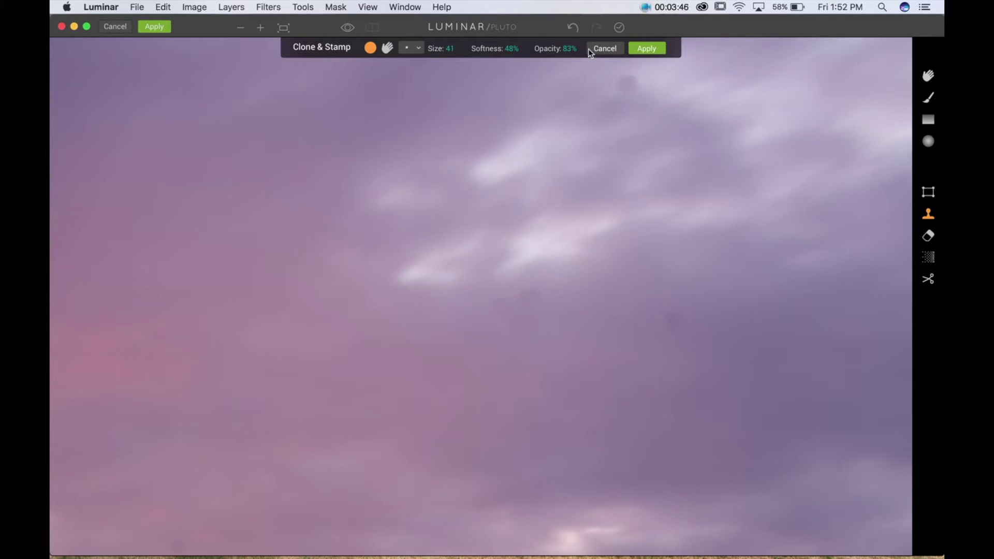
Step: Set the clone opacity to 13% and blend the leftover smudges below the bright clouds, sampling from several surrounding sky areas
{"action": "left_click_drag", "start_coordinate": [552, 48], "coordinate": [507, 51]}
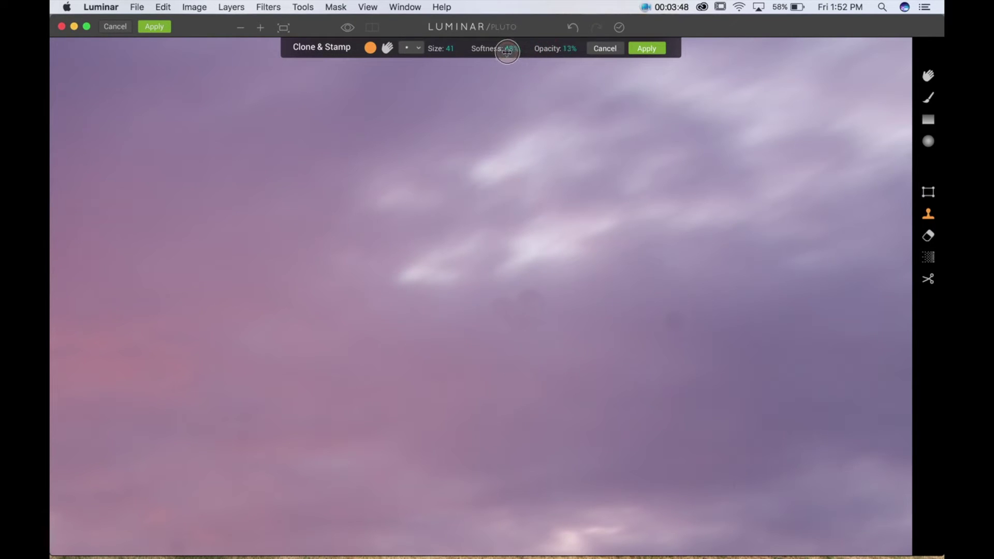
{"action": "left_click", "coordinate": [477, 309]}
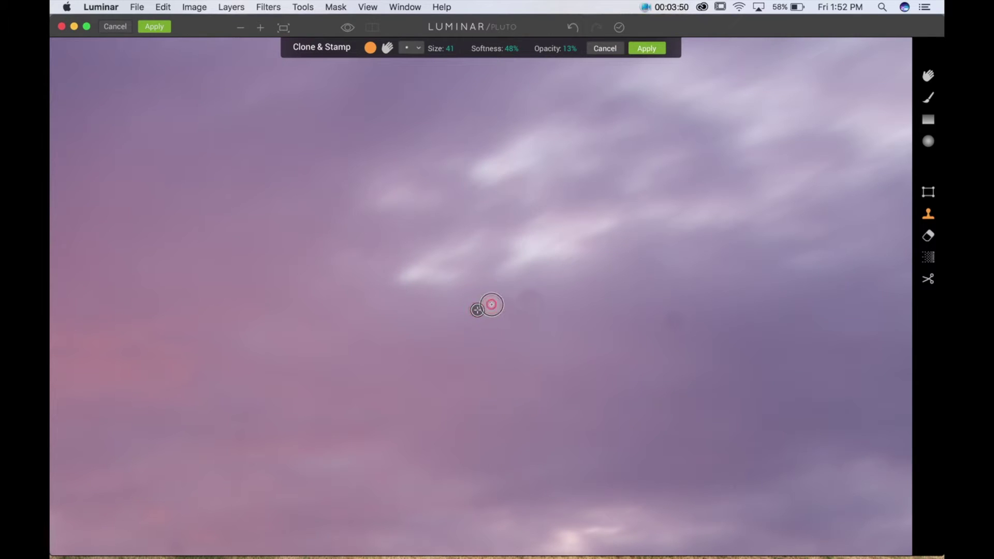
{"action": "left_click", "coordinate": [486, 297], "text": "alt"}
{"action": "mouse_move", "coordinate": [515, 299]}
{"action": "left_mouse_down"}
{"action": "mouse_move", "coordinate": [494, 297]}
{"action": "mouse_move", "coordinate": [532, 292]}
{"action": "mouse_move", "coordinate": [522, 287]}
{"action": "mouse_move", "coordinate": [533, 273]}
{"action": "mouse_move", "coordinate": [548, 277]}
{"action": "mouse_move", "coordinate": [532, 277]}
{"action": "mouse_move", "coordinate": [536, 286]}
{"action": "mouse_move", "coordinate": [542, 277]}
{"action": "mouse_move", "coordinate": [620, 280]}
{"action": "mouse_move", "coordinate": [568, 304]}
{"action": "mouse_move", "coordinate": [586, 283]}
{"action": "mouse_move", "coordinate": [529, 292]}
{"action": "left_mouse_up"}
{"action": "left_click", "coordinate": [533, 273], "text": "alt"}
{"action": "left_click", "coordinate": [585, 282], "text": "alt"}
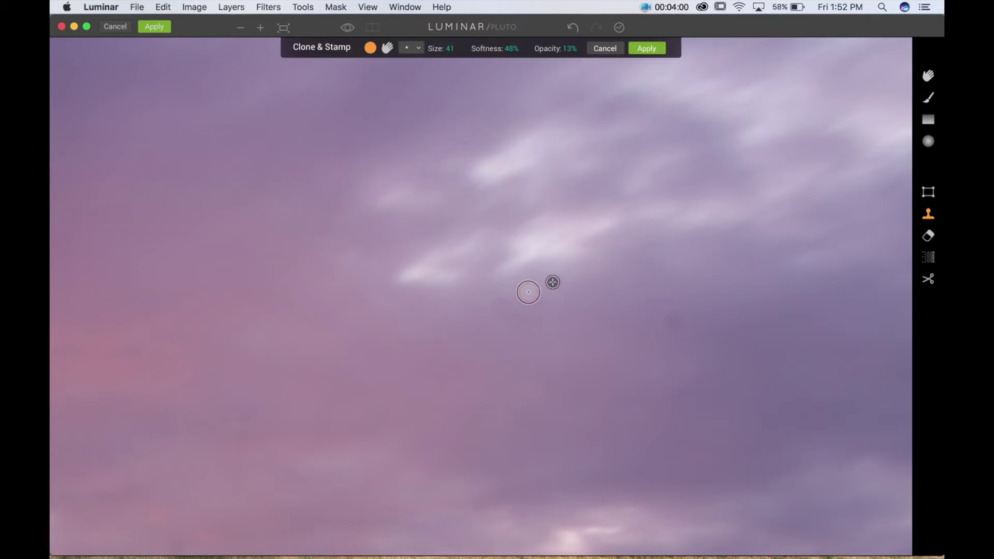
{"action": "left_click", "coordinate": [563, 331], "text": "alt"}
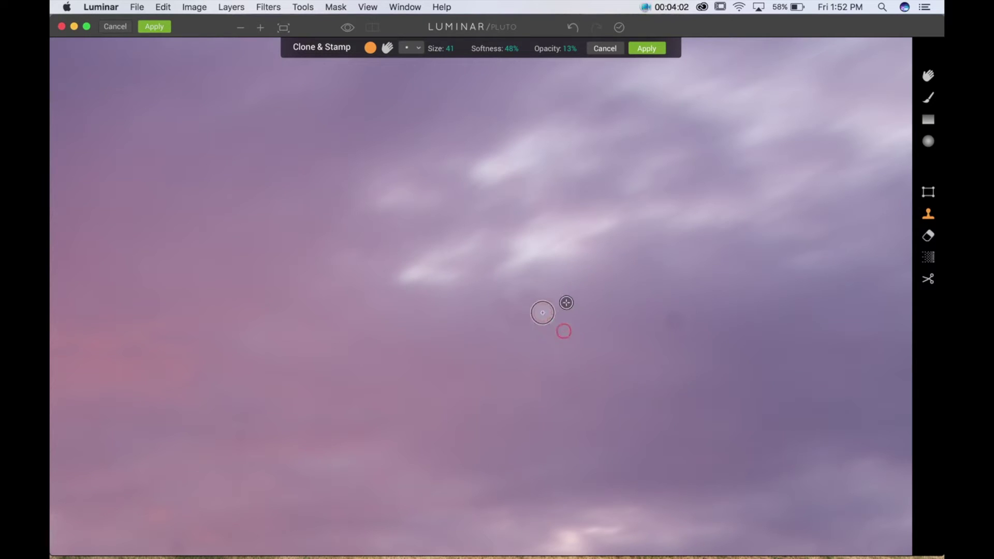
{"action": "left_click", "coordinate": [540, 303]}
{"action": "left_click_drag", "start_coordinate": [540, 303], "coordinate": [519, 286]}
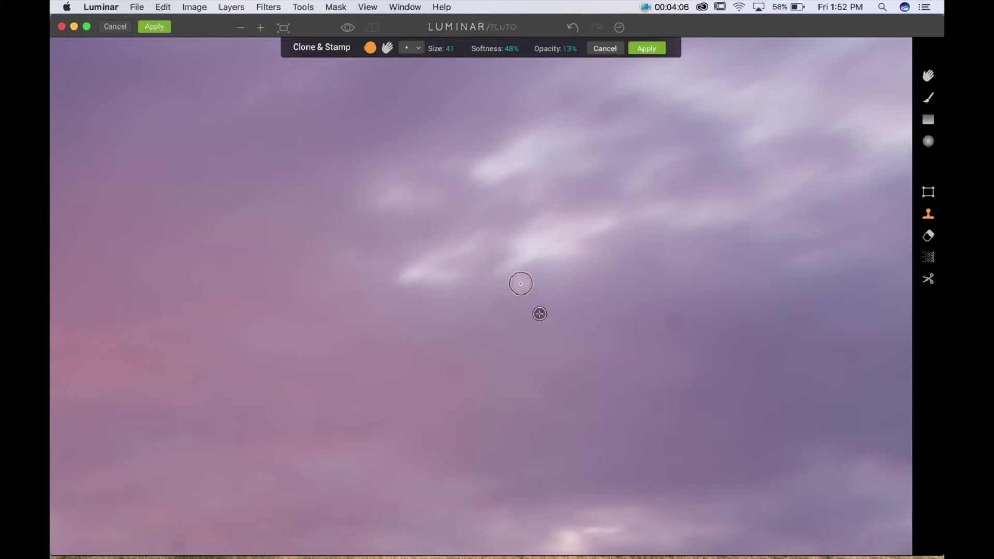
{"action": "left_click", "coordinate": [475, 309], "text": "alt"}
{"action": "mouse_move", "coordinate": [498, 303]}
{"action": "left_mouse_down"}
{"action": "mouse_move", "coordinate": [517, 303]}
{"action": "mouse_move", "coordinate": [520, 291]}
{"action": "left_mouse_up"}
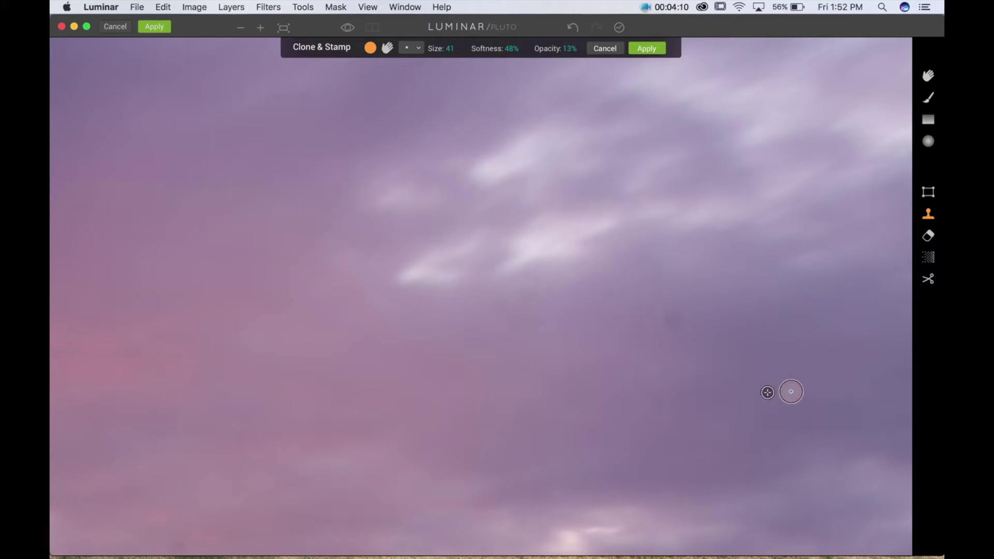
Step: Set the clone opacity to 90% and clone over the faint dark spot below the bright white clouds
{"action": "left_click", "coordinate": [568, 48]}
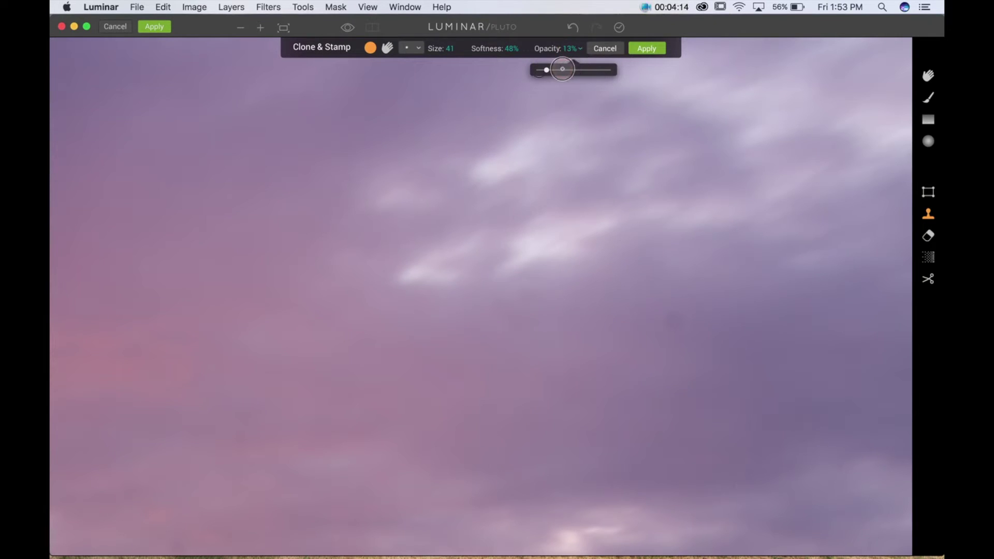
{"action": "left_click", "coordinate": [540, 50]}
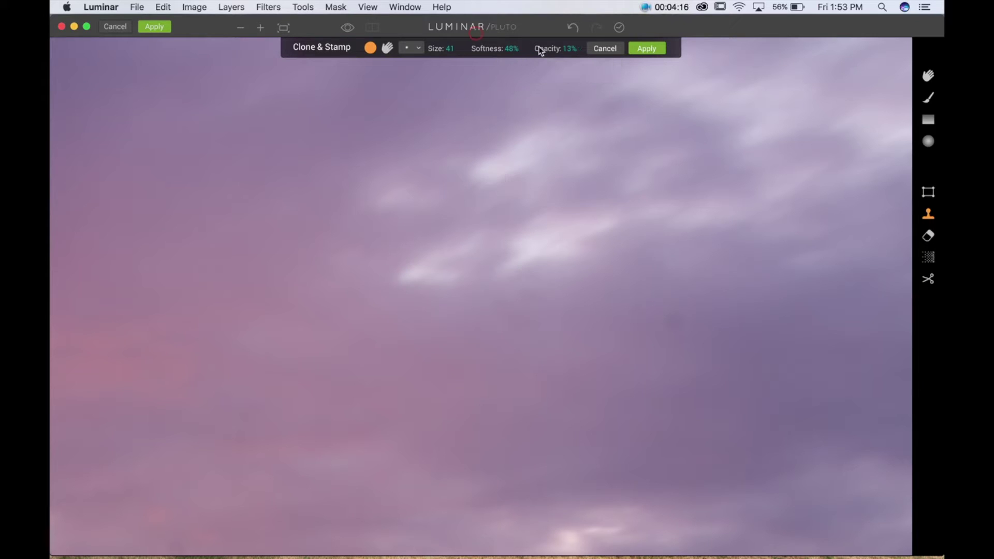
{"action": "left_click", "coordinate": [557, 51]}
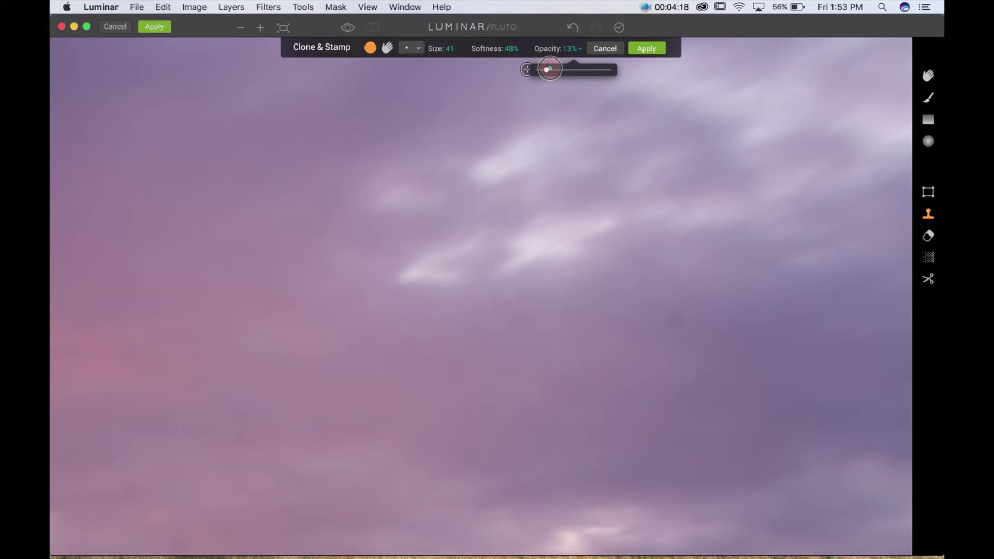
{"action": "left_click", "coordinate": [567, 50]}
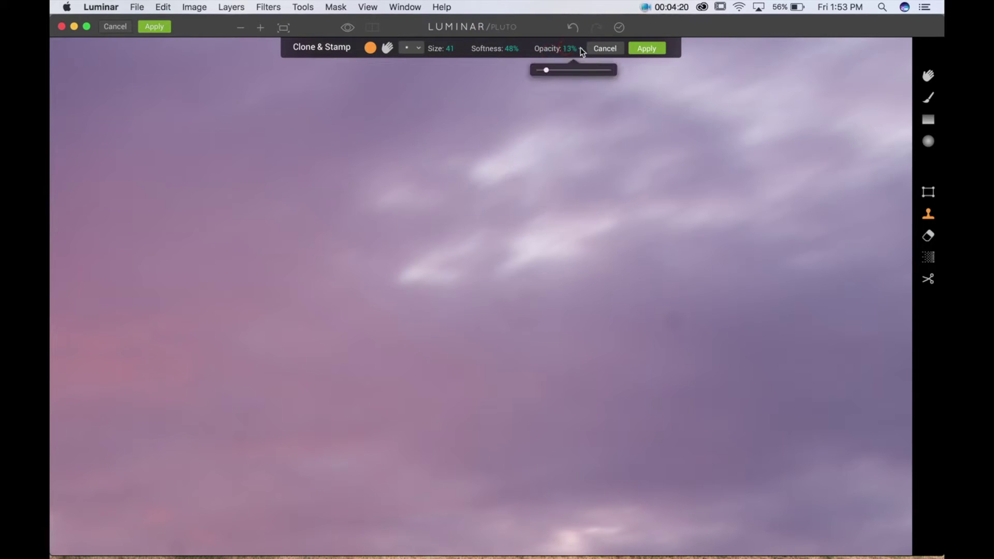
{"action": "left_click_drag", "start_coordinate": [580, 70], "coordinate": [602, 70]}
{"action": "left_click", "coordinate": [677, 344]}
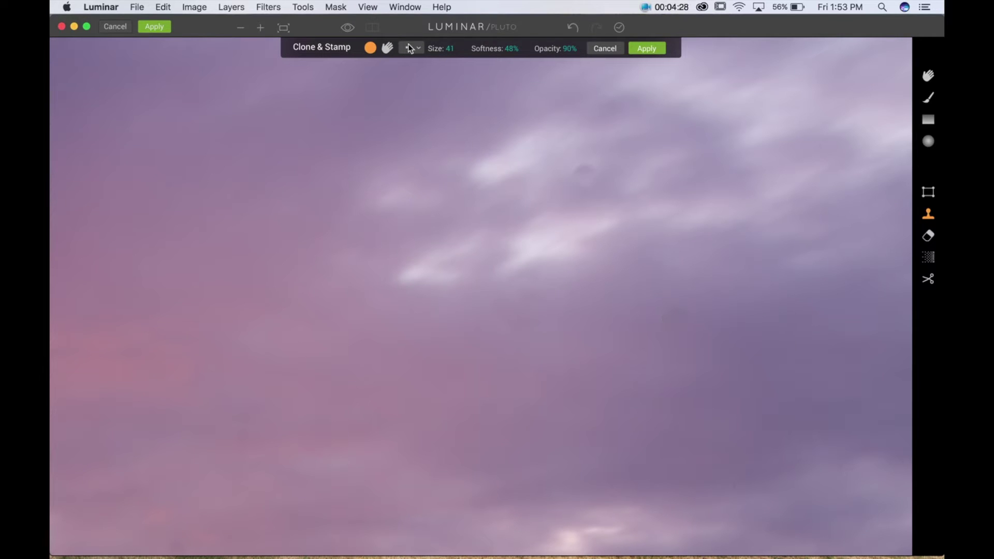
Step: Clone out the dark spots near the right edge of the sky, sampling clean sky beside them
{"action": "left_click", "coordinate": [387, 48]}
{"action": "mouse_move", "coordinate": [688, 243]}
{"action": "left_mouse_down"}
{"action": "mouse_move", "coordinate": [365, 254]}
{"action": "mouse_move", "coordinate": [297, 306]}
{"action": "left_mouse_up"}
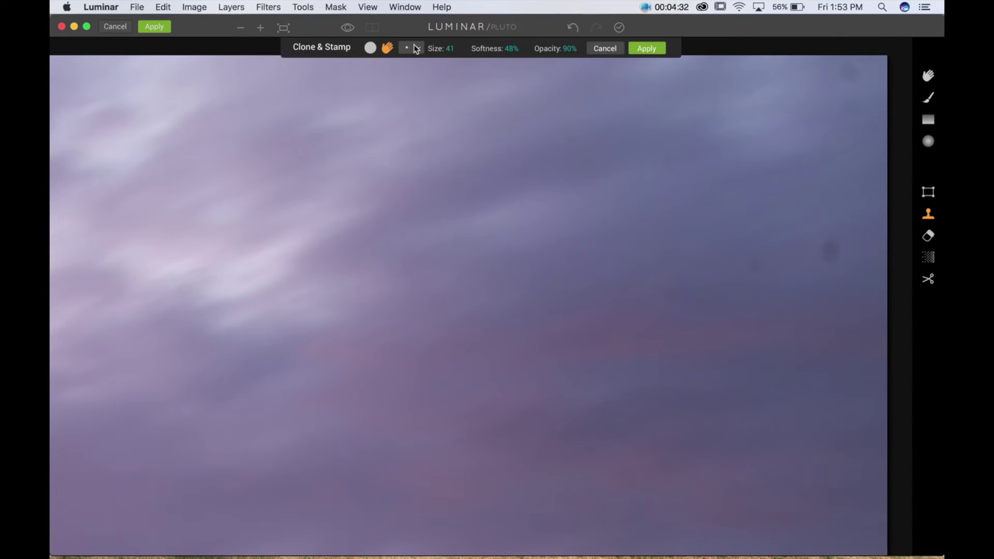
{"action": "left_click", "coordinate": [370, 48]}
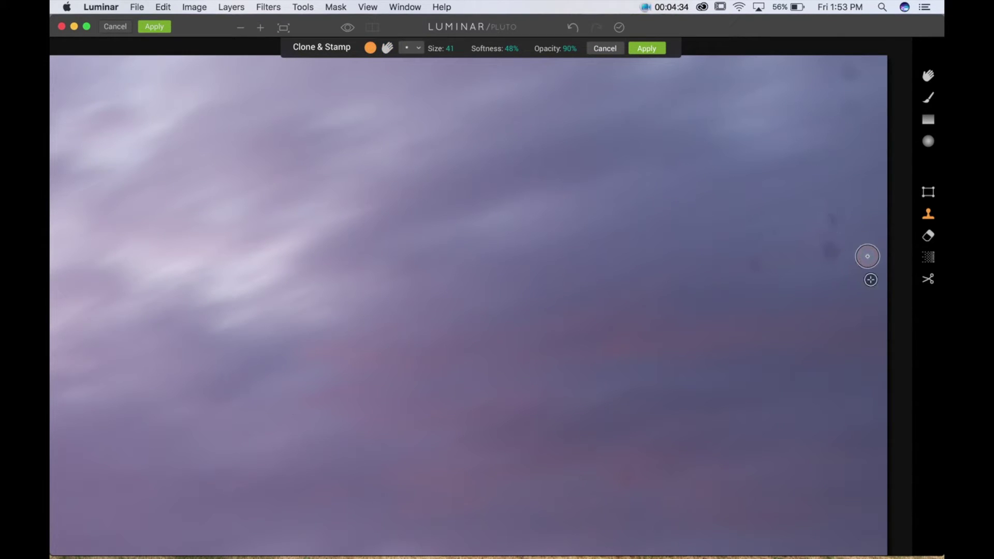
{"action": "left_click", "coordinate": [857, 246], "text": "alt"}
{"action": "left_click", "coordinate": [832, 253]}
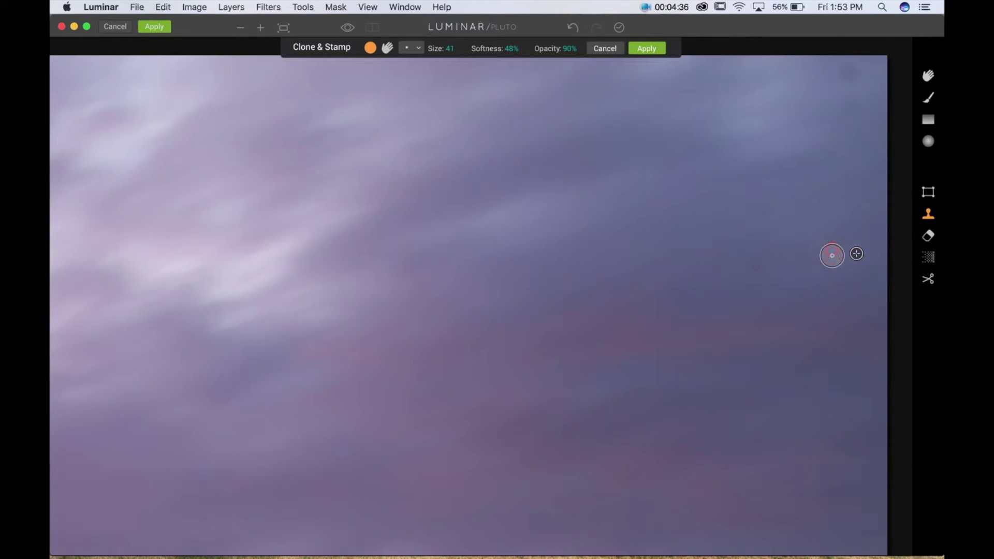
{"action": "left_click", "coordinate": [782, 265], "text": "alt"}
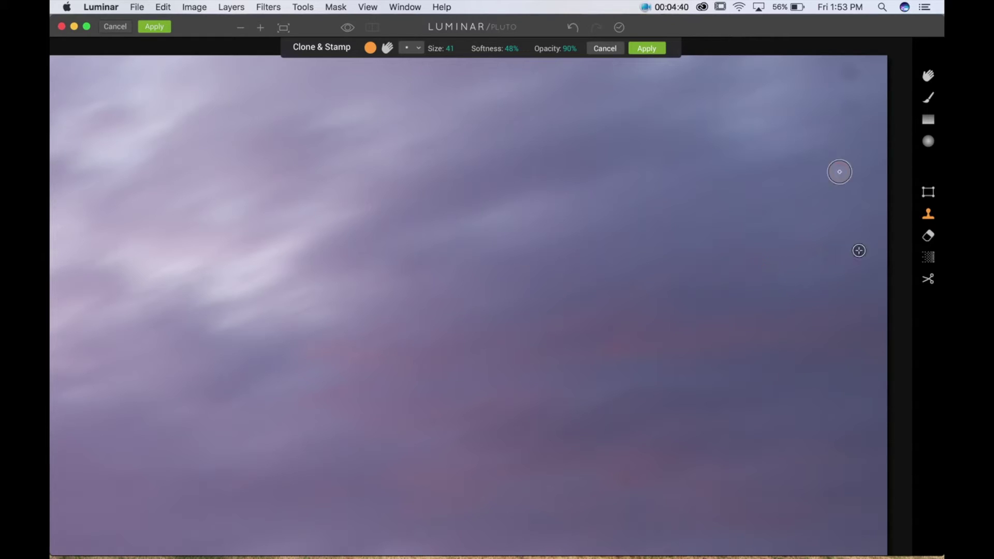
Step: Clone out the spots in the upper-right corner of the sky and apply the Clone & Stamp retouching
{"action": "left_click", "coordinate": [831, 74], "text": "alt"}
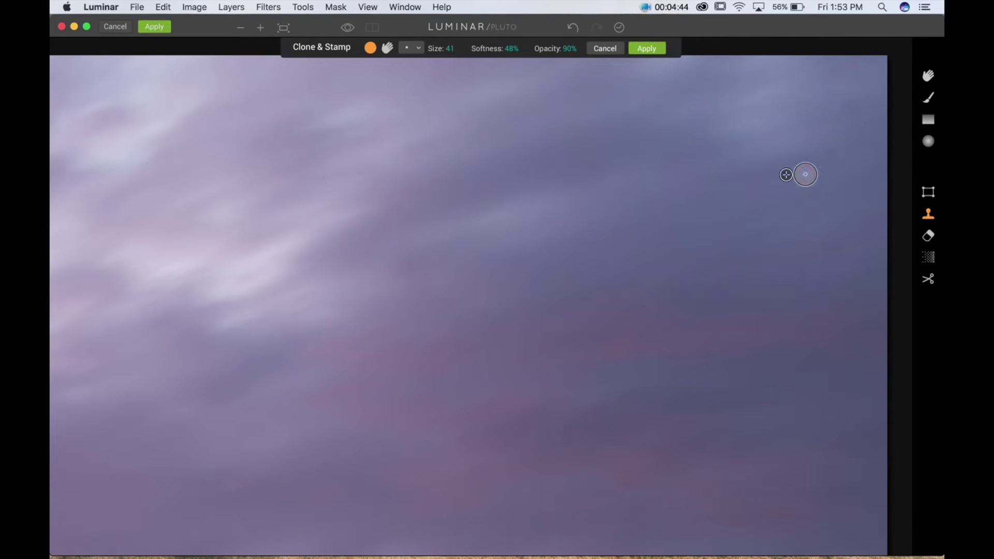
{"action": "left_click", "coordinate": [831, 109], "text": "alt"}
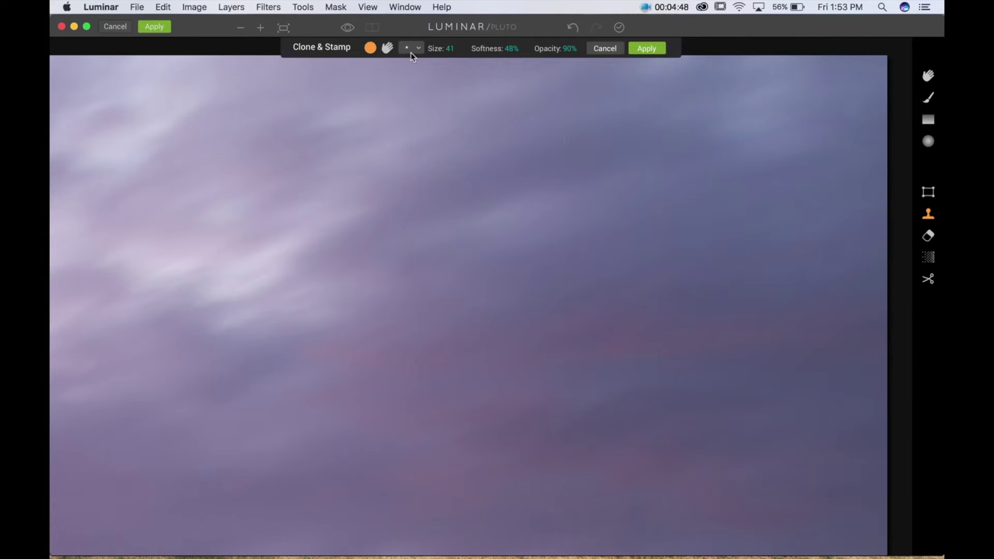
{"action": "left_click", "coordinate": [283, 28]}
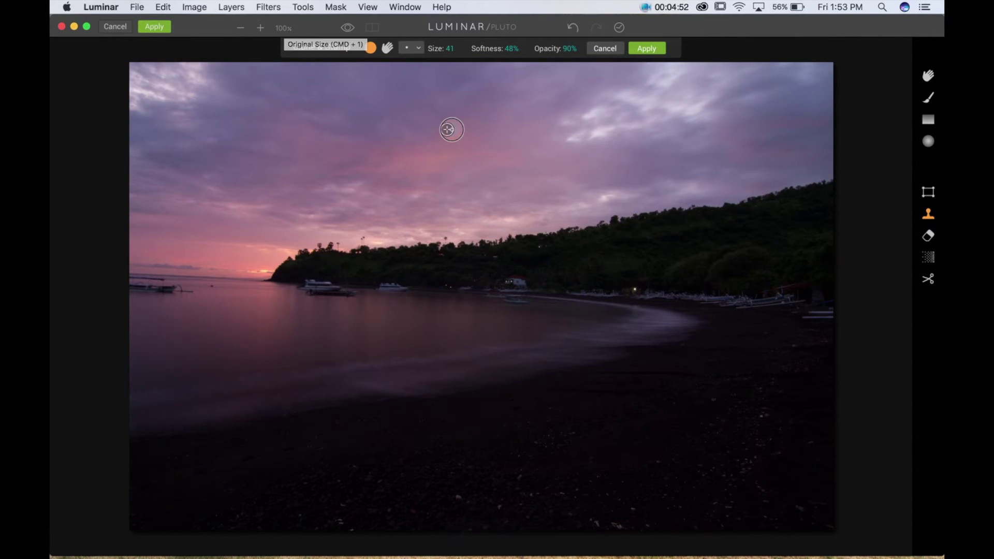
{"action": "left_click", "coordinate": [658, 48]}
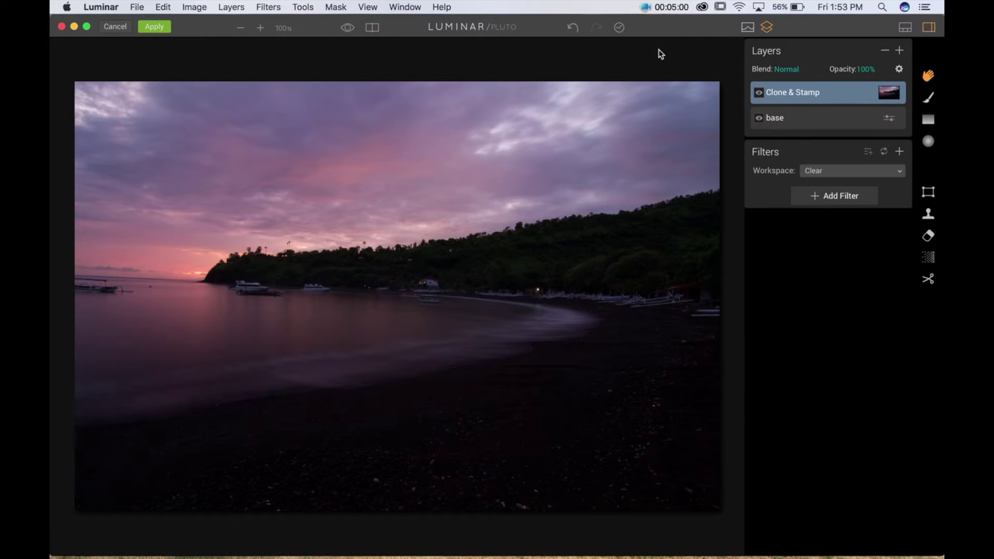
Step: Level the horizon by rotating the crop to -2.16°, apply it, and compare the photo with the Clone & Stamp layer hidden and shown
{"action": "left_click", "coordinate": [929, 280]}
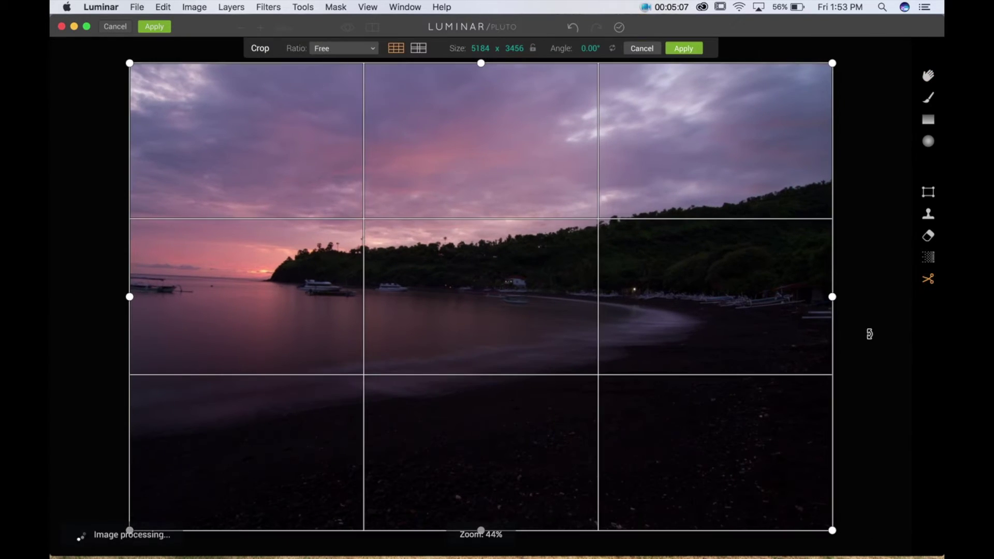
{"action": "left_click_drag", "start_coordinate": [863, 291], "coordinate": [859, 267]}
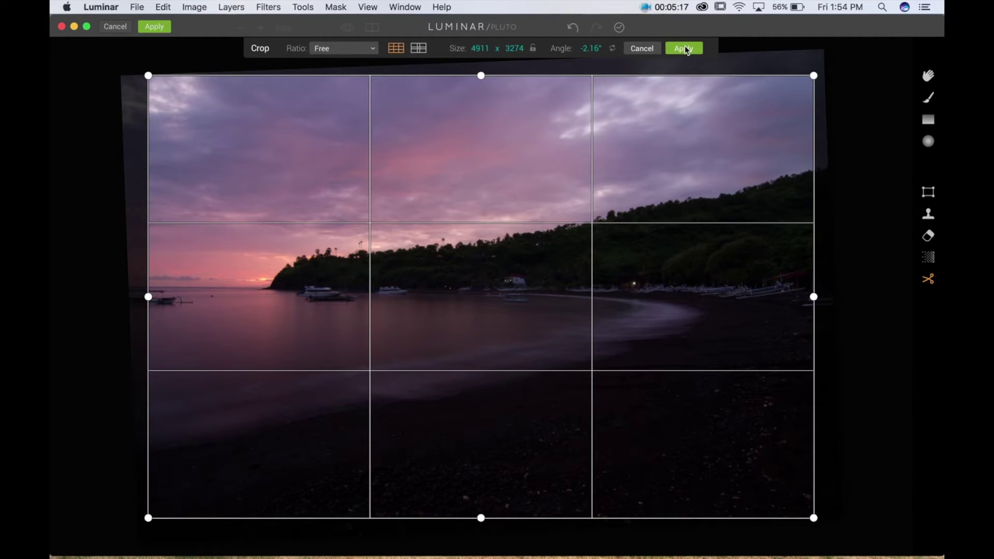
{"action": "left_click", "coordinate": [685, 48]}
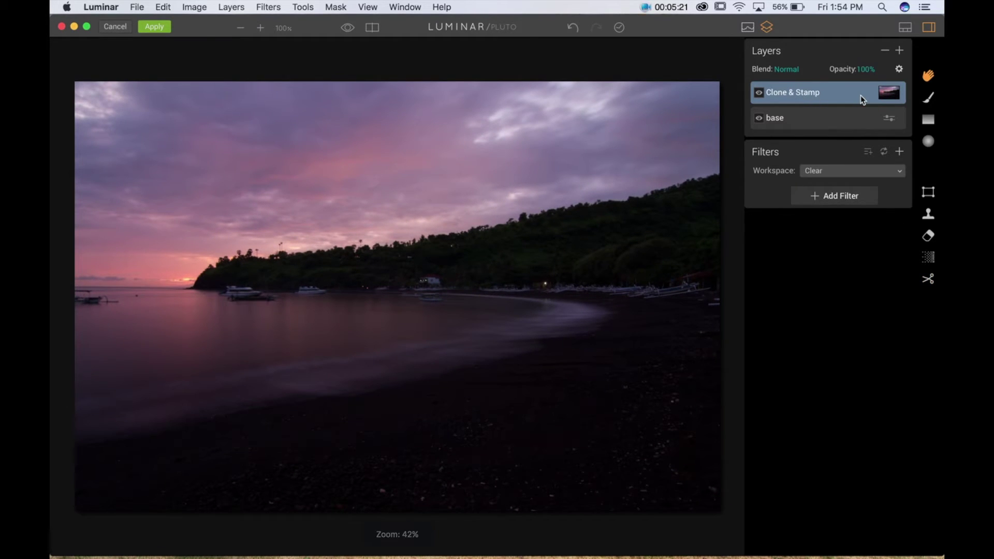
{"action": "left_click", "coordinate": [762, 91]}
{"action": "left_click", "coordinate": [759, 93]}
Step: Add a new adjustment layer above Clone & Stamp and give it a Highlights / Shadows filter
{"action": "left_click", "coordinate": [900, 51]}
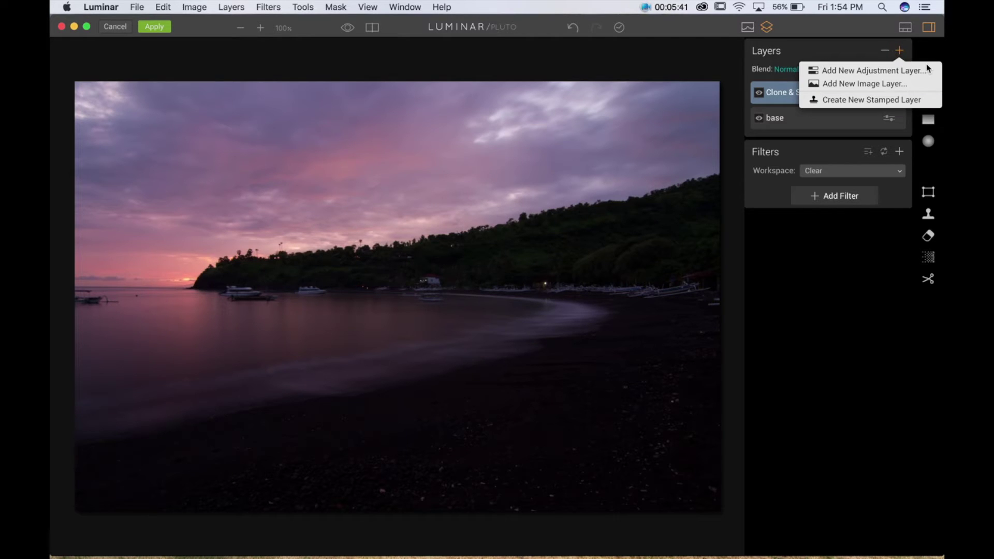
{"action": "left_click", "coordinate": [913, 71]}
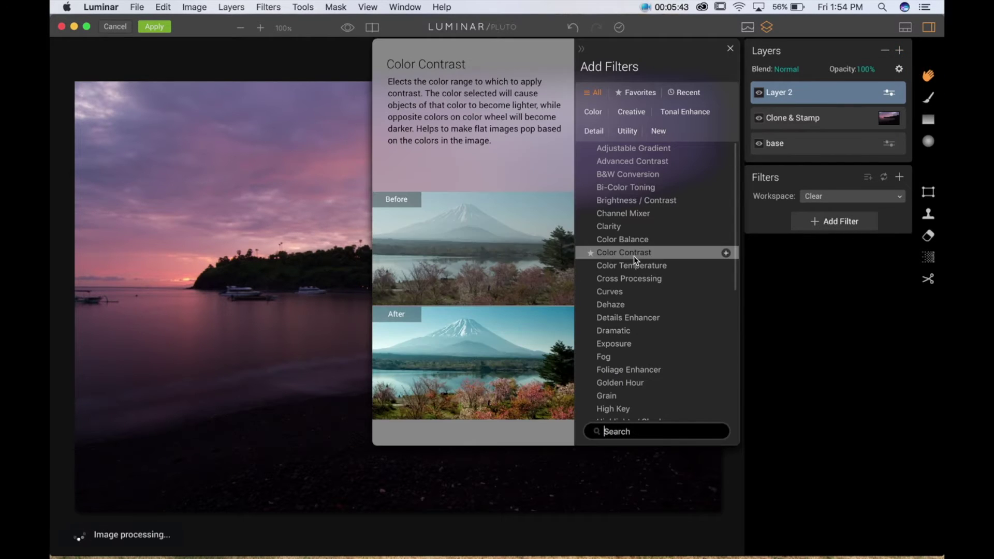
{"action": "scroll", "coordinate": [634, 255], "scroll_direction": "down", "scroll_amount": 4}
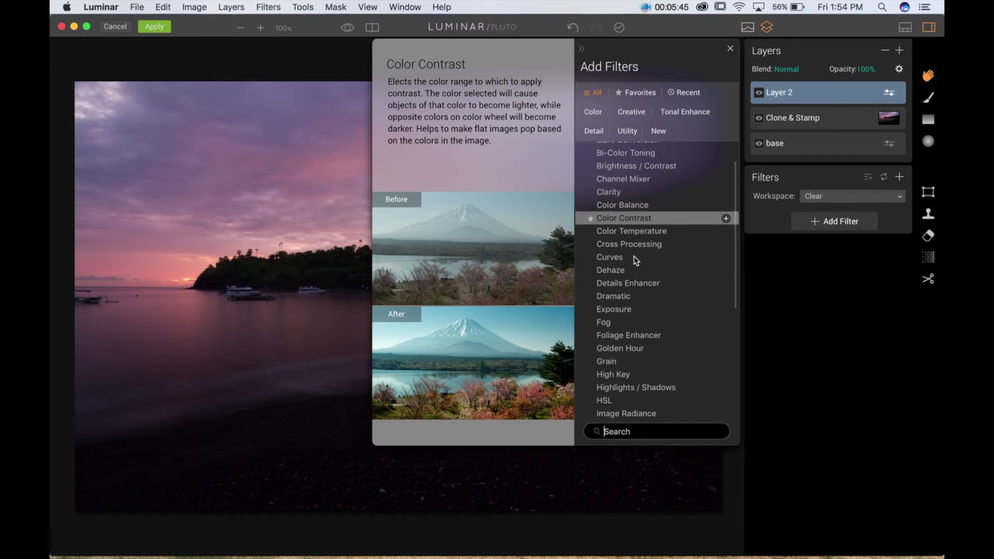
{"action": "left_click", "coordinate": [666, 326]}
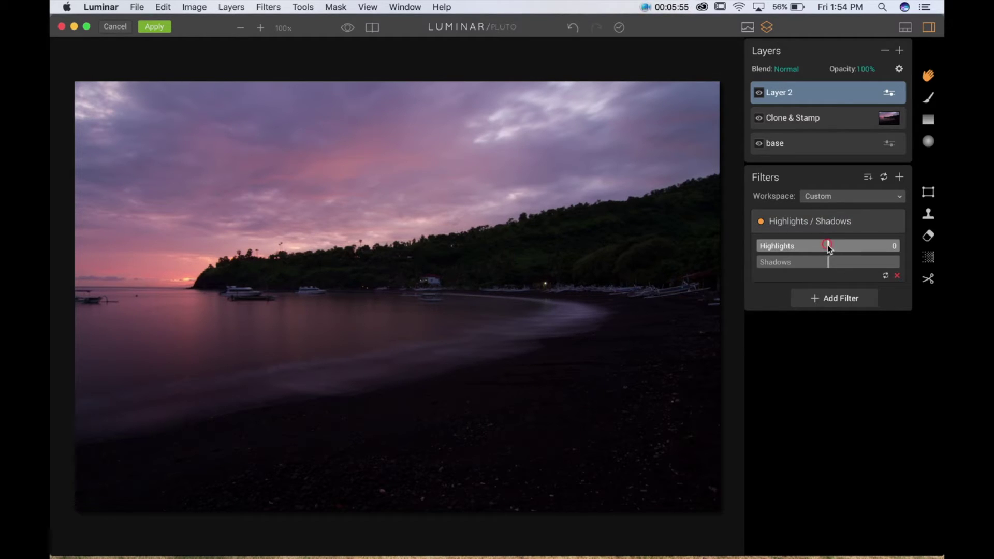
Step: Set Highlights to -49 and reset Shadows to 0 in the Highlights / Shadows filter
{"action": "left_click_drag", "start_coordinate": [827, 249], "coordinate": [766, 253]}
{"action": "mouse_move", "coordinate": [837, 256]}
{"action": "left_mouse_down"}
{"action": "mouse_move", "coordinate": [787, 259]}
{"action": "mouse_move", "coordinate": [885, 262]}
{"action": "mouse_move", "coordinate": [746, 269]}
{"action": "mouse_move", "coordinate": [894, 262]}
{"action": "mouse_move", "coordinate": [748, 261]}
{"action": "mouse_move", "coordinate": [876, 261]}
{"action": "mouse_move", "coordinate": [756, 261]}
{"action": "mouse_move", "coordinate": [849, 261]}
{"action": "mouse_move", "coordinate": [823, 263]}
{"action": "left_mouse_up"}
{"action": "double_click", "coordinate": [787, 267]}
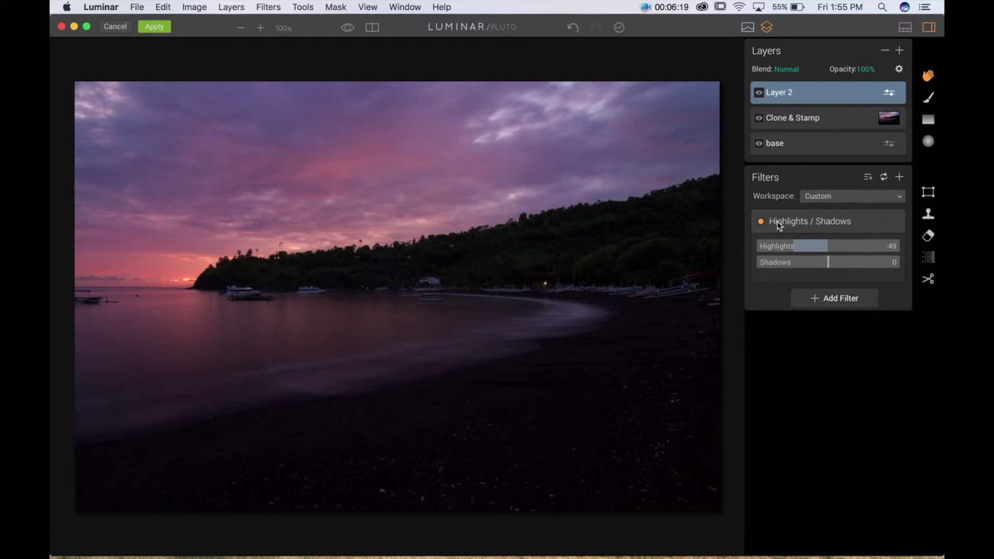
Step: Add a Saturation / Vibrance filter to the adjustment layer with Saturation 16 and Vibrance 11
{"action": "left_click", "coordinate": [835, 299]}
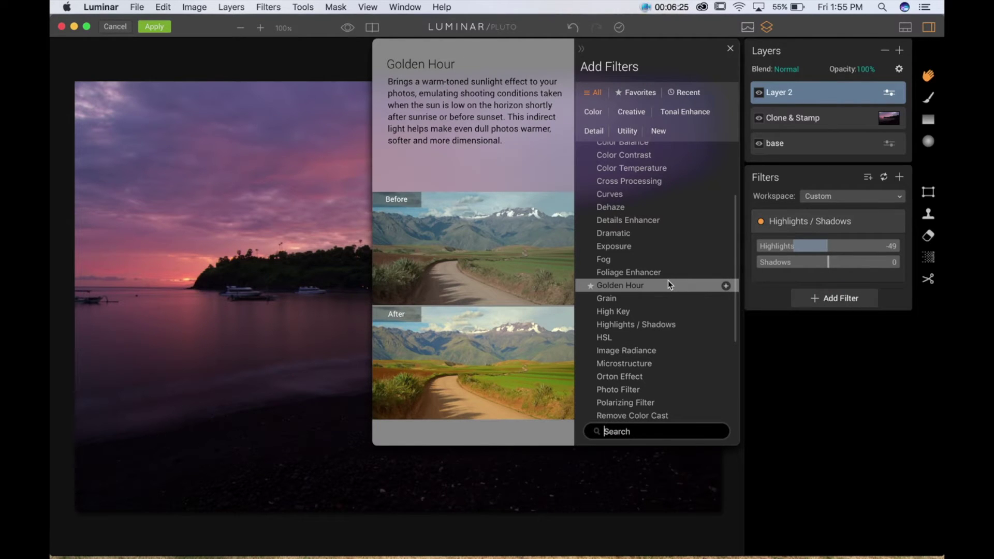
{"action": "scroll", "coordinate": [667, 282], "scroll_direction": "down", "scroll_amount": 3}
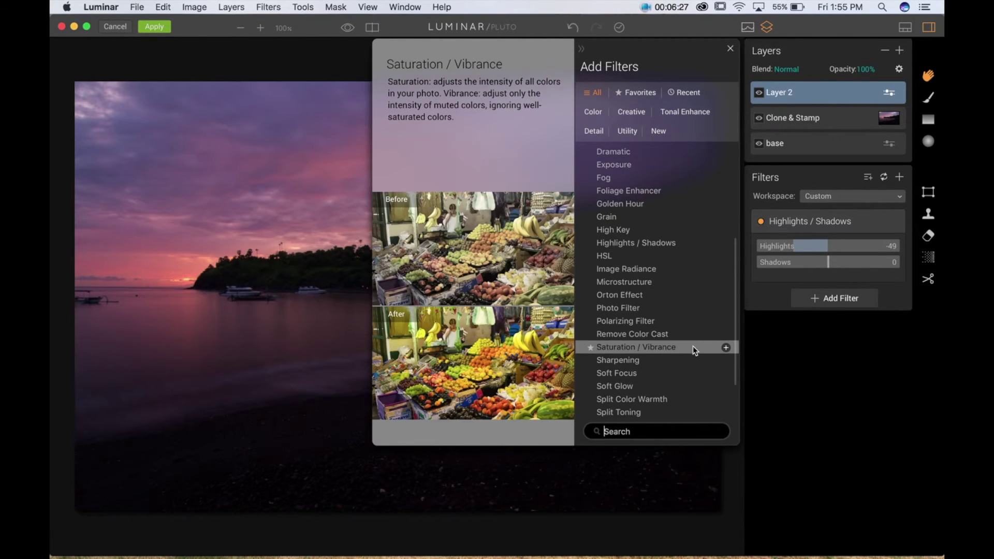
{"action": "left_click", "coordinate": [692, 347]}
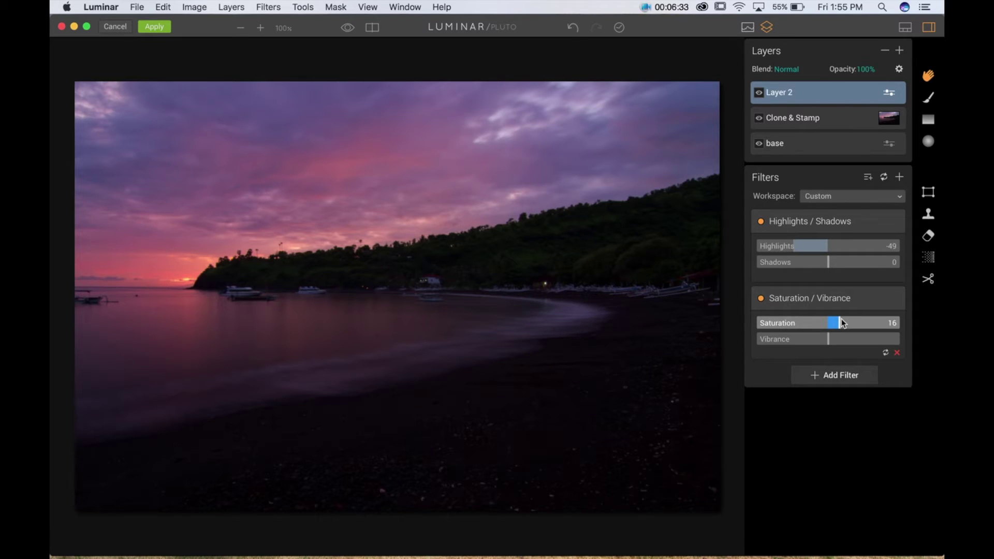
{"action": "left_click", "coordinate": [830, 339]}
{"action": "left_click_drag", "start_coordinate": [831, 336], "coordinate": [834, 337]}
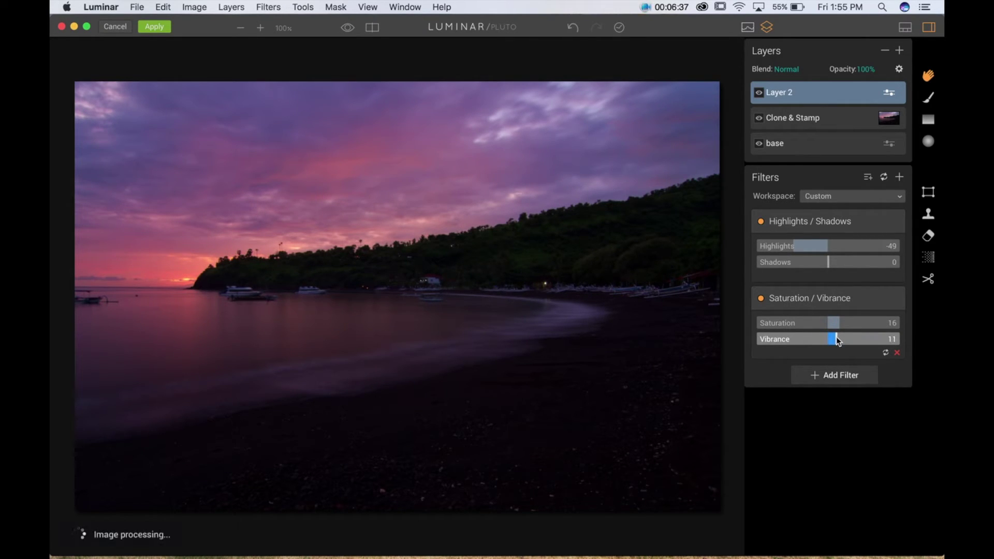
Step: Compare the photo with the Saturation / Vibrance filter off and on
{"action": "left_click", "coordinate": [761, 299]}
{"action": "left_click", "coordinate": [761, 298]}
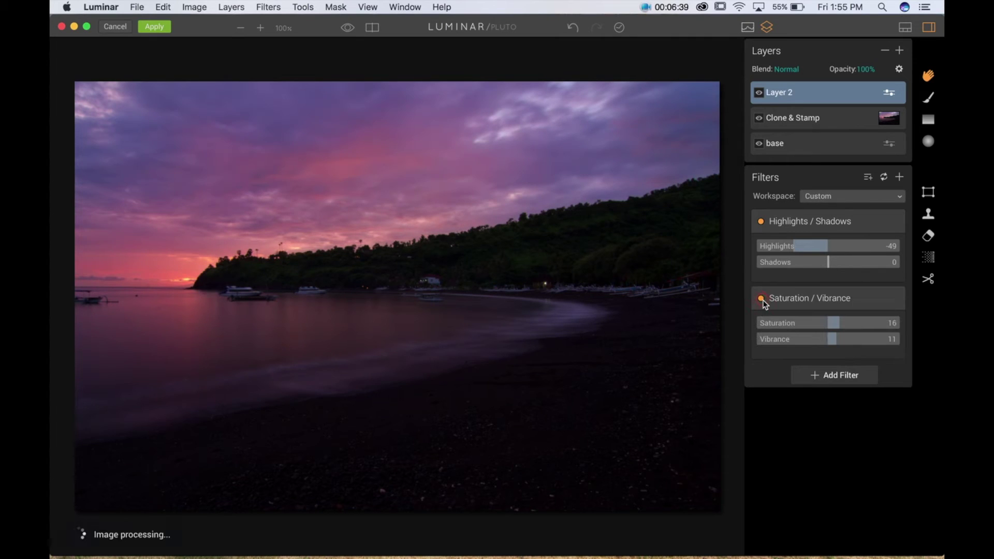
{"action": "left_click", "coordinate": [761, 299]}
{"action": "left_click", "coordinate": [761, 299]}
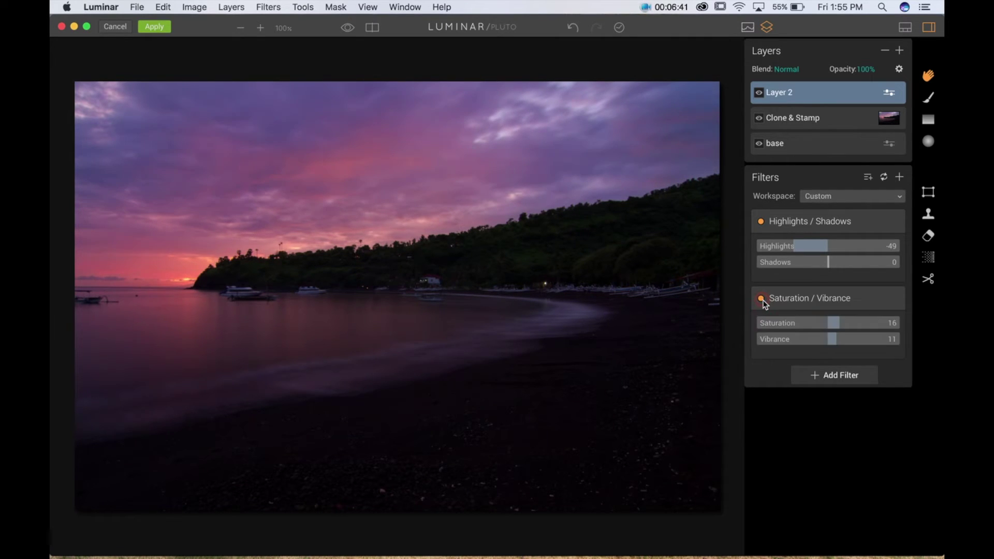
{"action": "left_click", "coordinate": [761, 299]}
{"action": "left_click", "coordinate": [761, 299]}
{"action": "left_click", "coordinate": [761, 299]}
{"action": "left_click", "coordinate": [761, 299]}
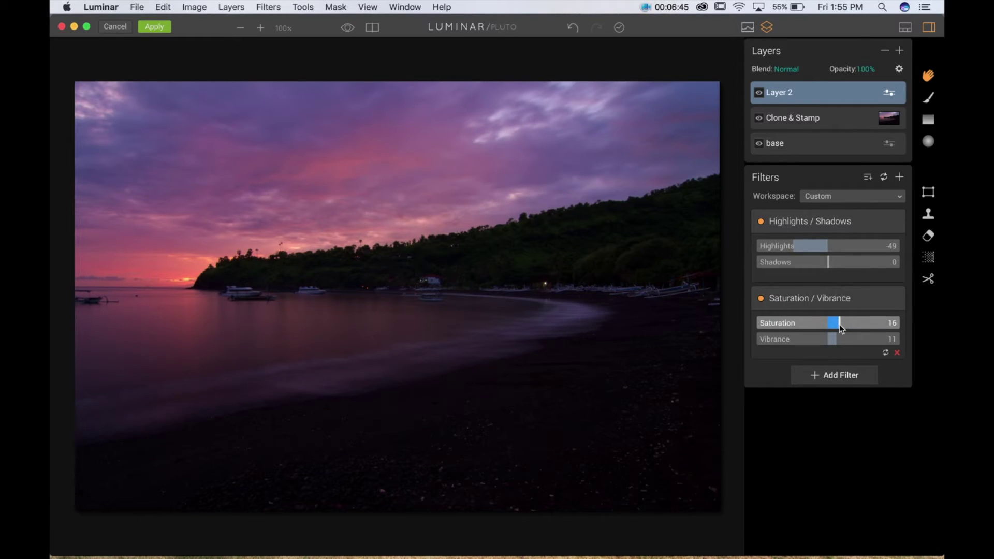
Step: Try Saturation 20, compare the photo with and without the filter, and settle Saturation at 17
{"action": "left_click_drag", "start_coordinate": [840, 324], "coordinate": [842, 324]}
{"action": "left_click", "coordinate": [761, 298]}
{"action": "left_click", "coordinate": [761, 297]}
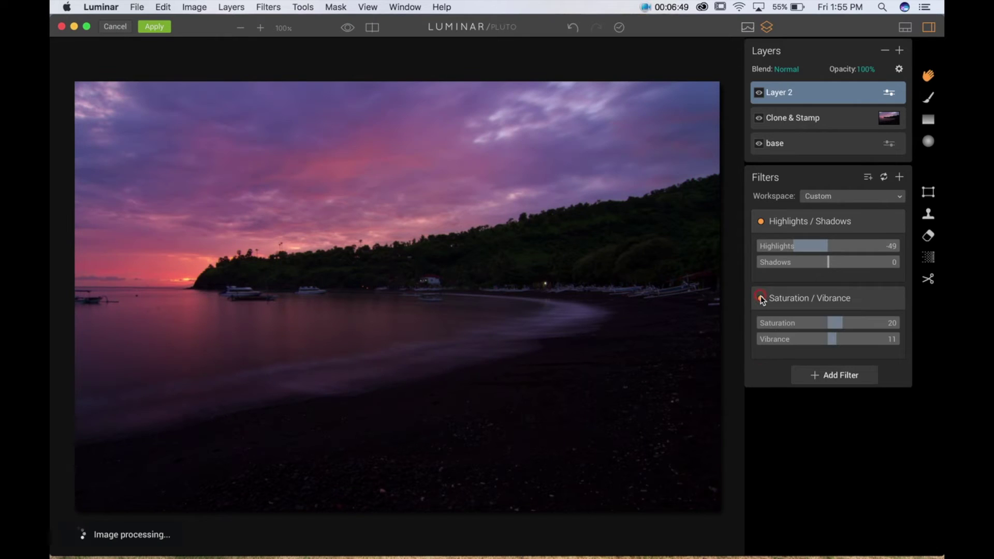
{"action": "left_click", "coordinate": [761, 298]}
{"action": "left_click", "coordinate": [761, 297]}
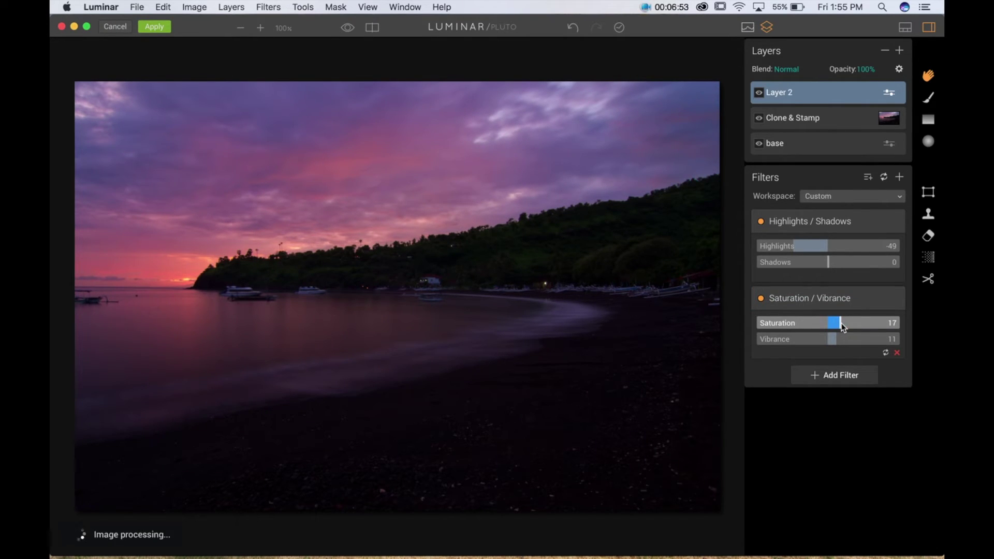
Step: Rename the adjustment layer as "sky"
{"action": "right_click", "coordinate": [817, 92]}
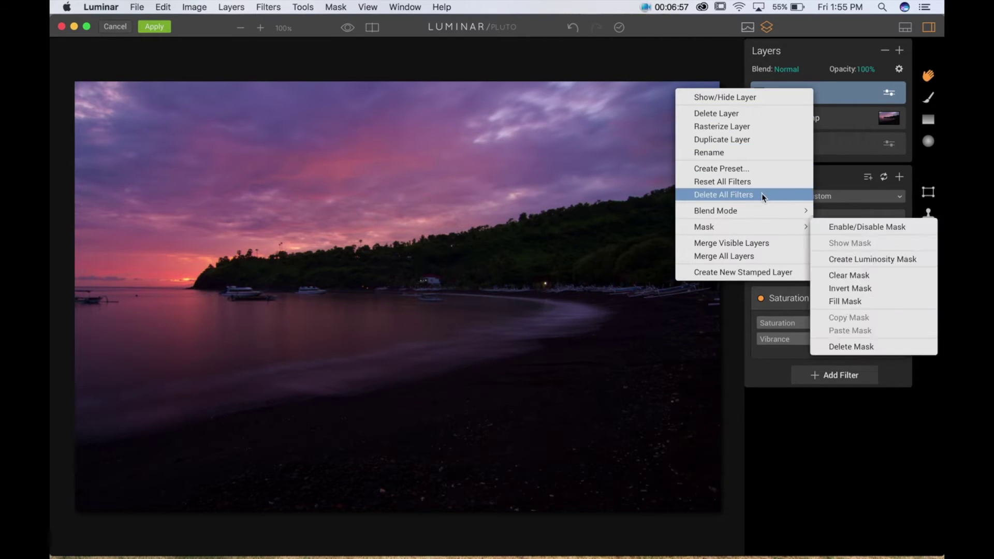
{"action": "left_click", "coordinate": [767, 155]}
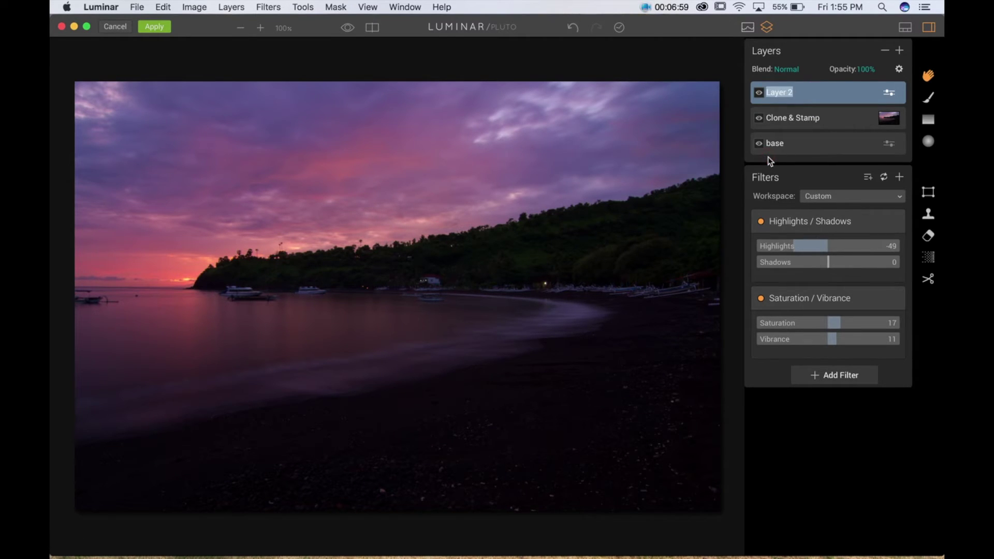
{"action": "type", "text": "sky"}
Step: Set up a mask-painting brush for the sky layer with Size 153, Softness 48% and Opacity 100%
{"action": "left_click", "coordinate": [928, 100]}
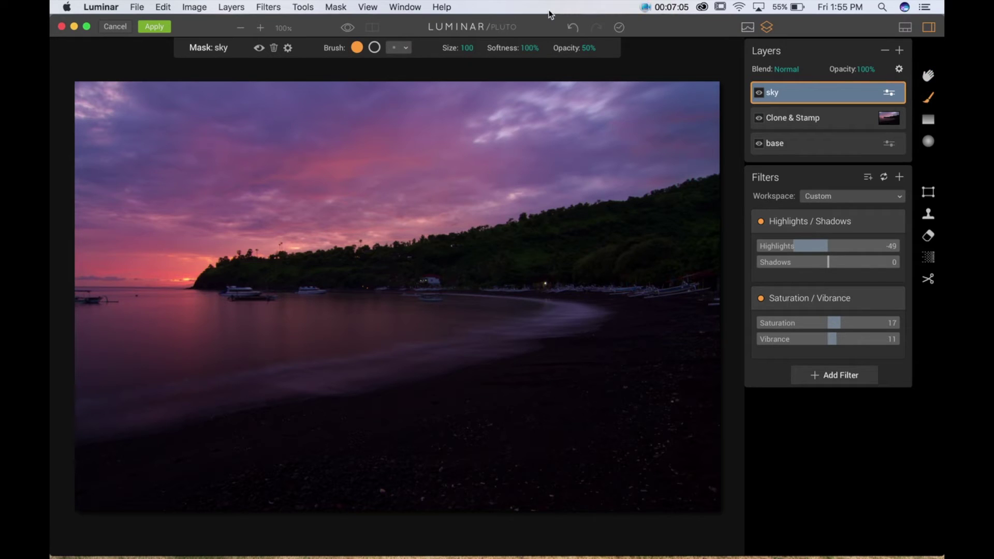
{"action": "left_click", "coordinate": [589, 48]}
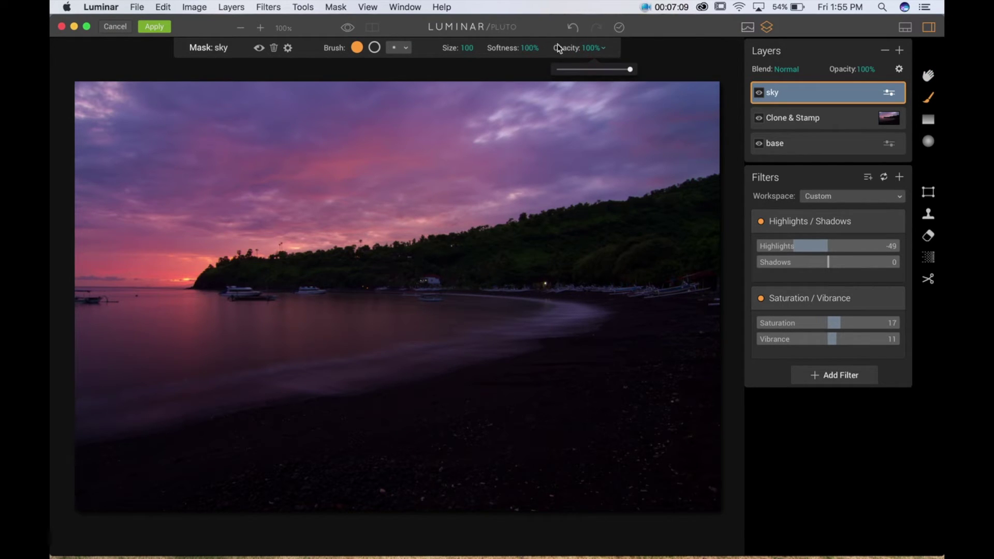
{"action": "left_click", "coordinate": [532, 49]}
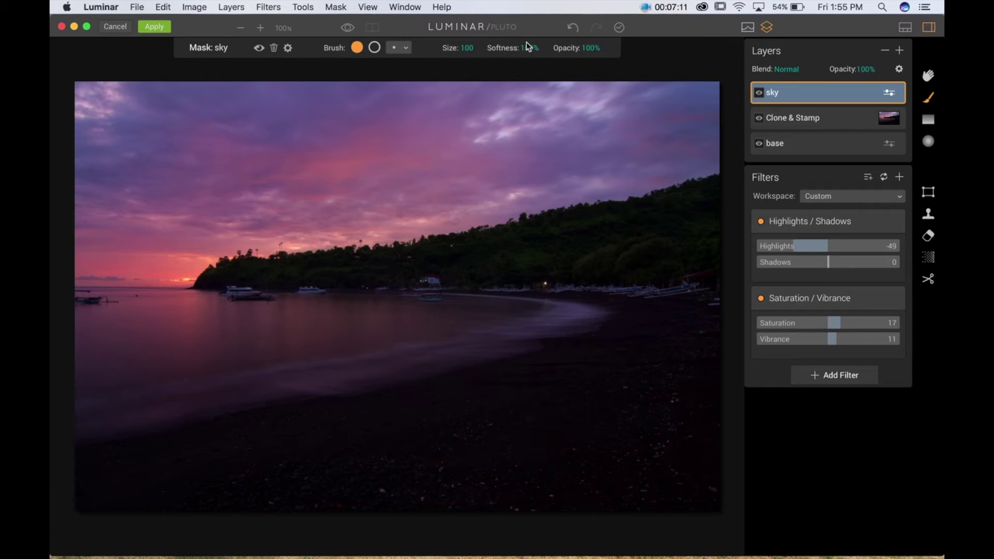
{"action": "left_click", "coordinate": [527, 48]}
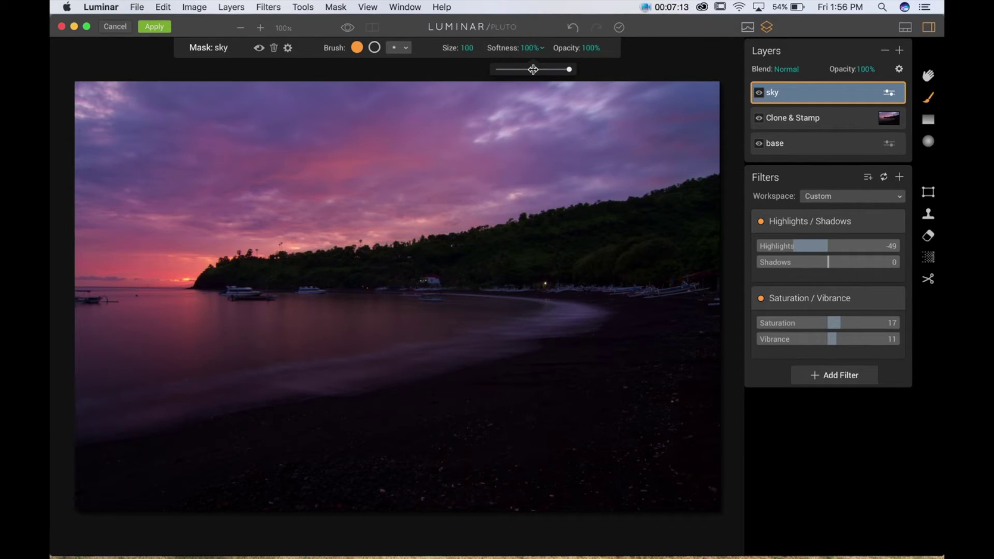
{"action": "left_click", "coordinate": [532, 69]}
{"action": "scroll", "coordinate": [474, 53], "scroll_direction": "up", "scroll_amount": 4}
{"action": "scroll", "coordinate": [474, 54], "scroll_direction": "up", "scroll_amount": 2}
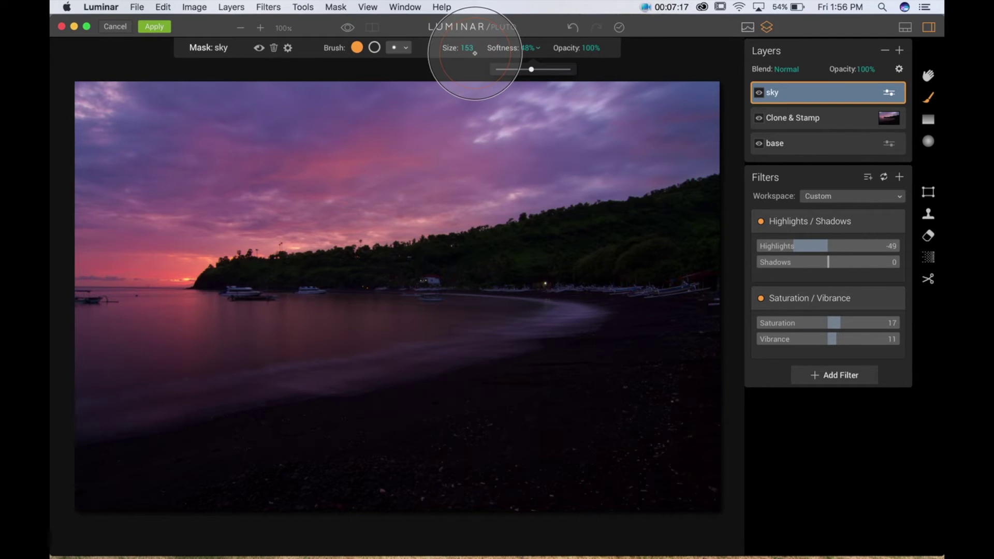
{"action": "left_click", "coordinate": [362, 49]}
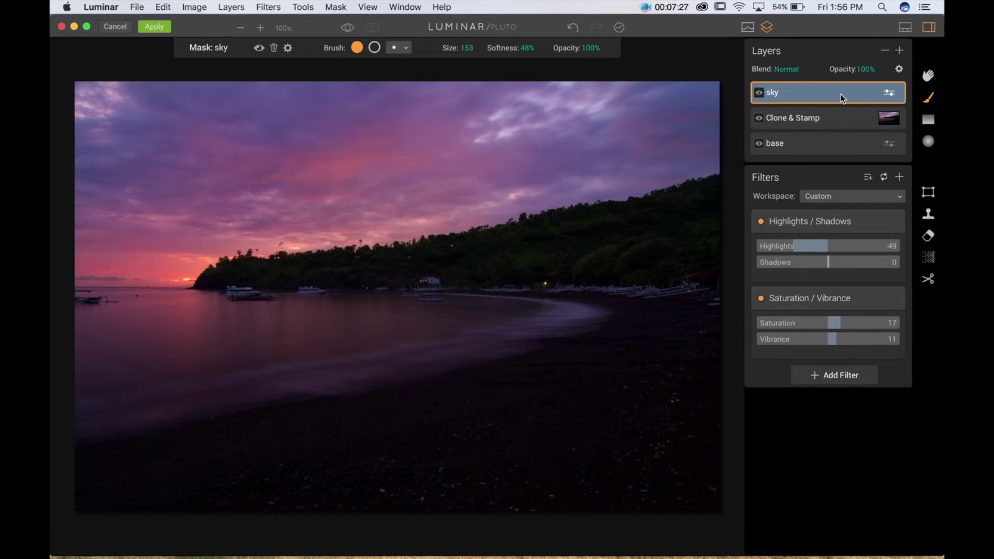
Step: Paint the sky and the sea into the sky layer's mask, leaving out the hillside and beach
{"action": "left_click_drag", "start_coordinate": [93, 106], "coordinate": [100, 106]}
{"action": "left_click_drag", "start_coordinate": [162, 112], "coordinate": [711, 111]}
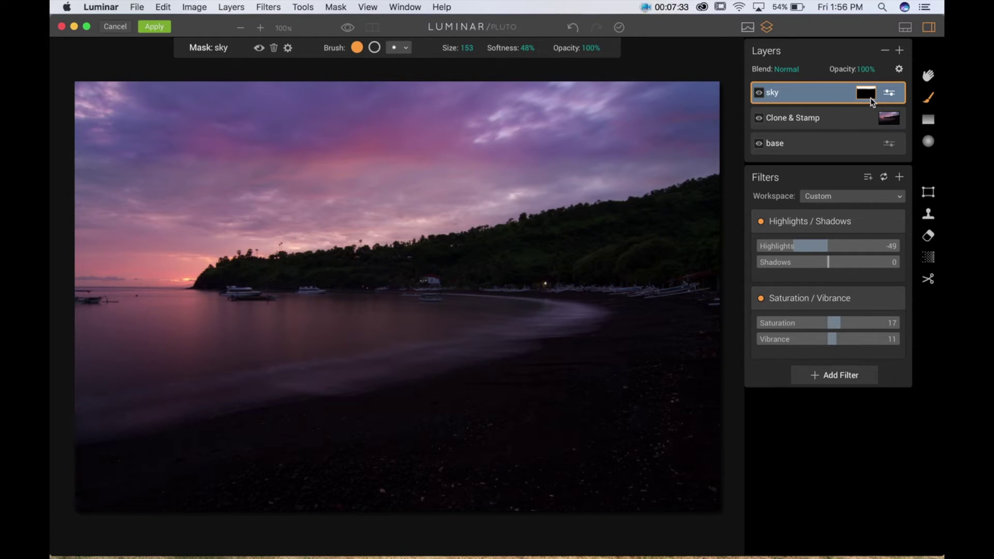
{"action": "mouse_move", "coordinate": [83, 151]}
{"action": "left_mouse_down"}
{"action": "mouse_move", "coordinate": [146, 185]}
{"action": "mouse_move", "coordinate": [250, 186]}
{"action": "mouse_move", "coordinate": [594, 161]}
{"action": "mouse_move", "coordinate": [694, 132]}
{"action": "mouse_move", "coordinate": [493, 134]}
{"action": "mouse_move", "coordinate": [461, 168]}
{"action": "mouse_move", "coordinate": [415, 186]}
{"action": "mouse_move", "coordinate": [491, 180]}
{"action": "mouse_move", "coordinate": [212, 217]}
{"action": "mouse_move", "coordinate": [171, 241]}
{"action": "mouse_move", "coordinate": [67, 240]}
{"action": "mouse_move", "coordinate": [72, 188]}
{"action": "mouse_move", "coordinate": [97, 121]}
{"action": "mouse_move", "coordinate": [146, 126]}
{"action": "mouse_move", "coordinate": [200, 203]}
{"action": "mouse_move", "coordinate": [225, 216]}
{"action": "mouse_move", "coordinate": [278, 201]}
{"action": "mouse_move", "coordinate": [357, 207]}
{"action": "mouse_move", "coordinate": [452, 188]}
{"action": "mouse_move", "coordinate": [518, 193]}
{"action": "mouse_move", "coordinate": [688, 131]}
{"action": "mouse_move", "coordinate": [637, 85]}
{"action": "mouse_move", "coordinate": [81, 111]}
{"action": "mouse_move", "coordinate": [183, 77]}
{"action": "mouse_move", "coordinate": [379, 112]}
{"action": "mouse_move", "coordinate": [675, 114]}
{"action": "mouse_move", "coordinate": [461, 85]}
{"action": "mouse_move", "coordinate": [670, 64]}
{"action": "left_mouse_up"}
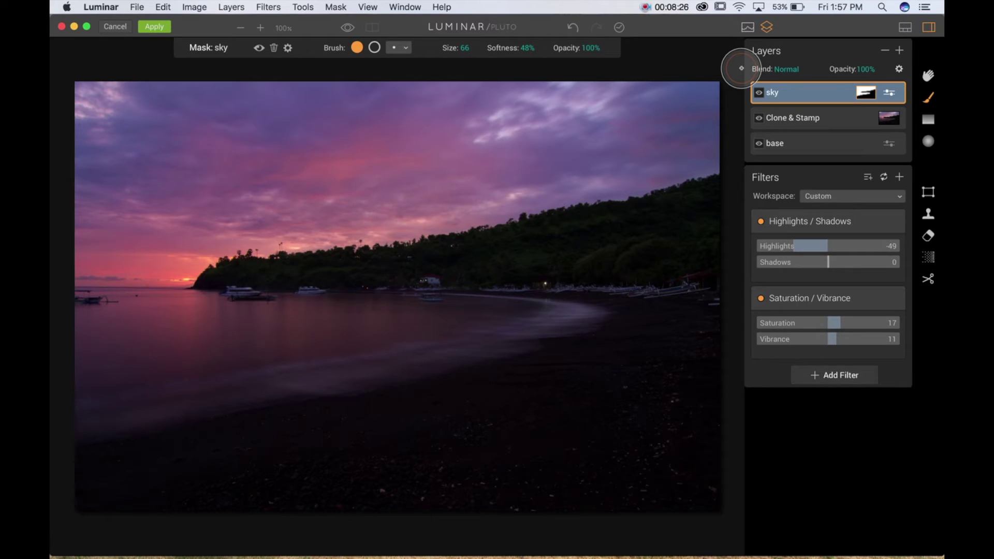
Step: Create a new adjustment layer above the sky layer and add a Brightness / Contrast filter to it
{"action": "left_click", "coordinate": [901, 50]}
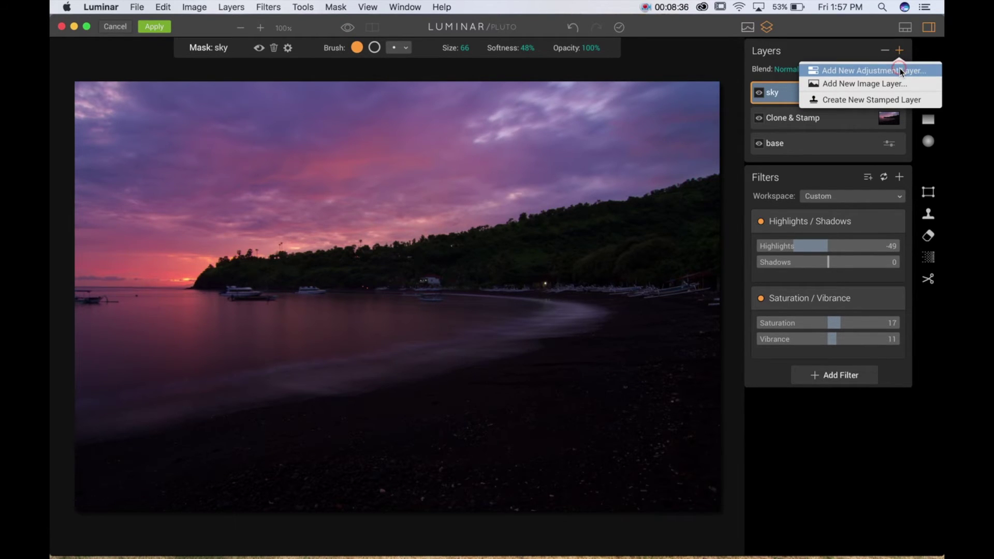
{"action": "left_click", "coordinate": [901, 71]}
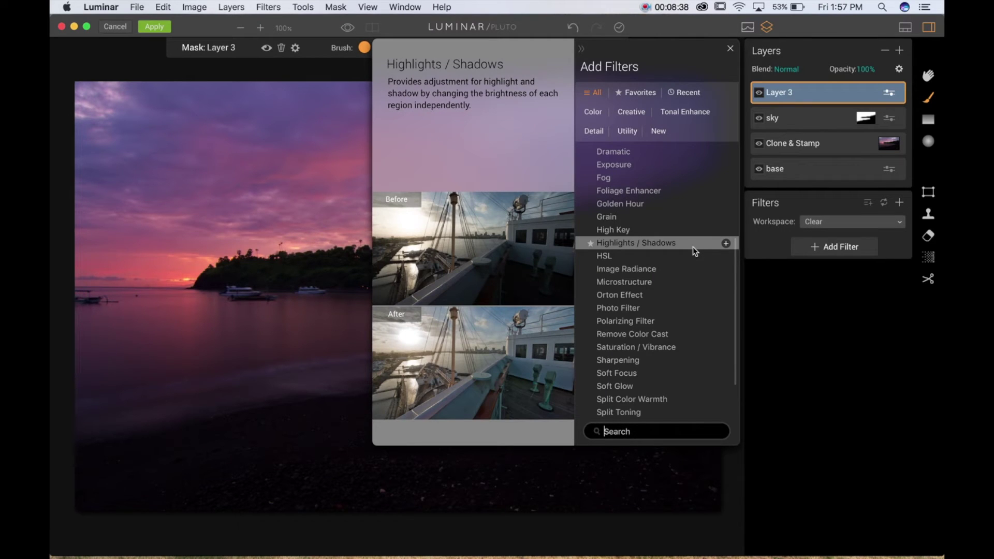
{"action": "scroll", "coordinate": [693, 246], "scroll_direction": "up", "scroll_amount": 5}
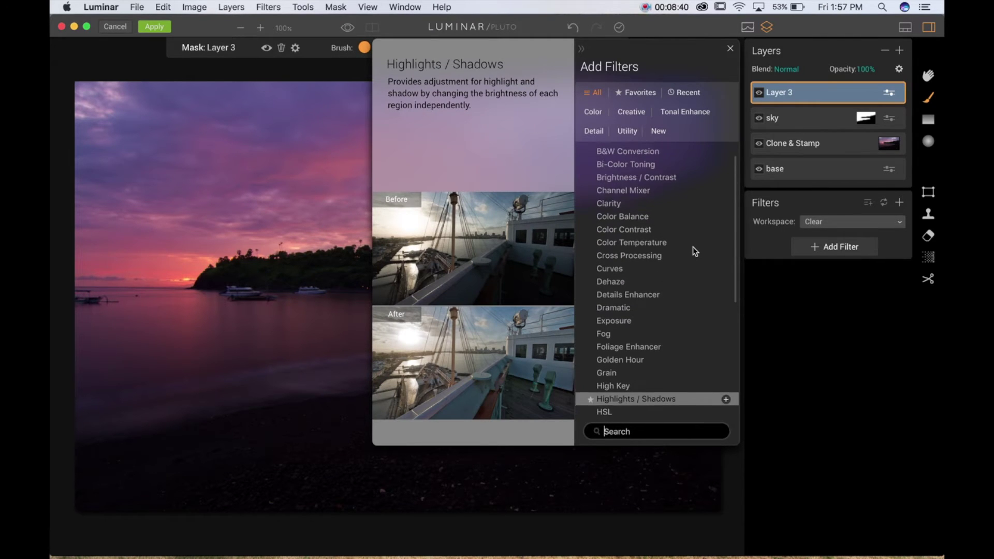
{"action": "left_click", "coordinate": [676, 193]}
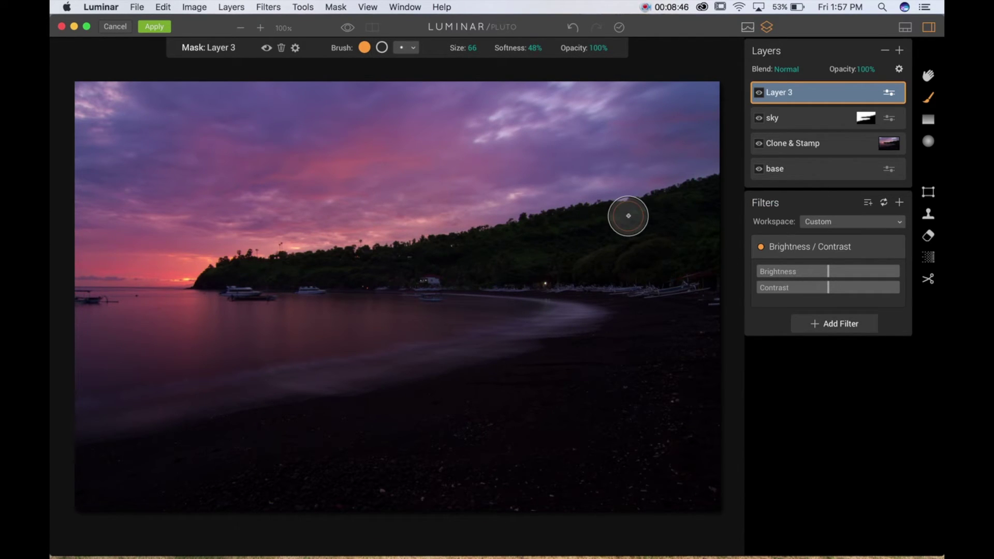
Step: Set Brightness to 35 and Contrast to -9 in the new layer's Brightness / Contrast filter
{"action": "left_click", "coordinate": [830, 270]}
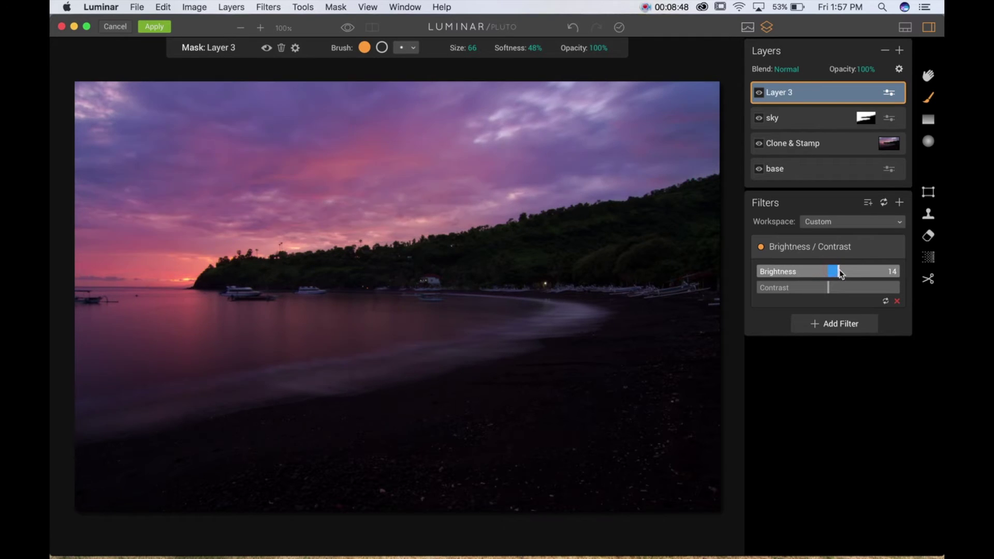
{"action": "mouse_move", "coordinate": [845, 270]}
{"action": "left_mouse_down"}
{"action": "mouse_move", "coordinate": [857, 272]}
{"action": "mouse_move", "coordinate": [847, 274]}
{"action": "left_mouse_up"}
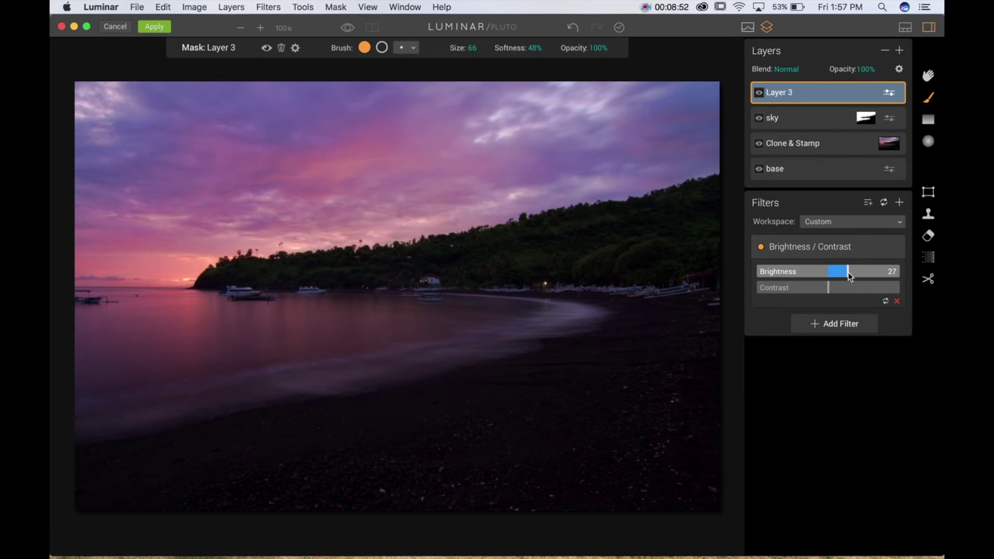
{"action": "left_click_drag", "start_coordinate": [848, 272], "coordinate": [854, 272]}
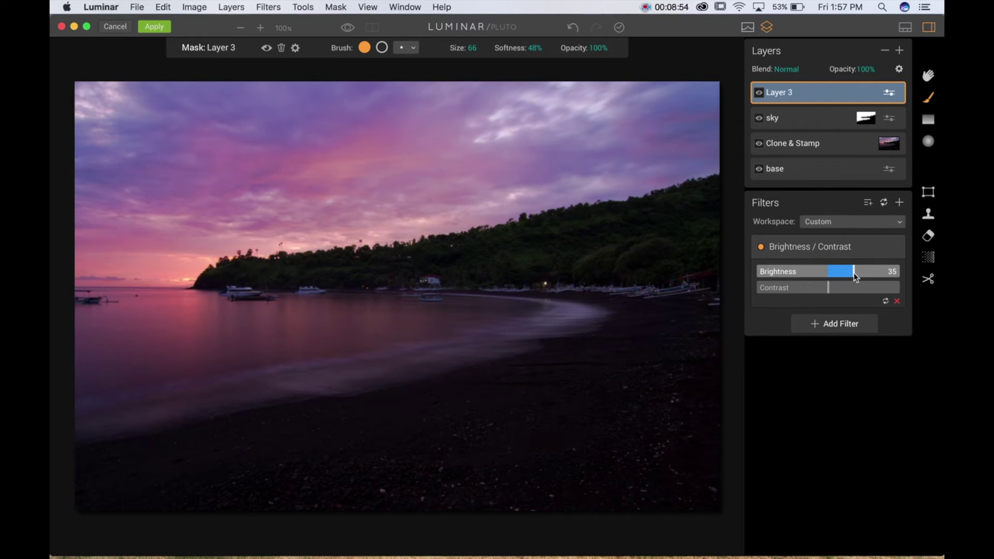
{"action": "left_click", "coordinate": [828, 288]}
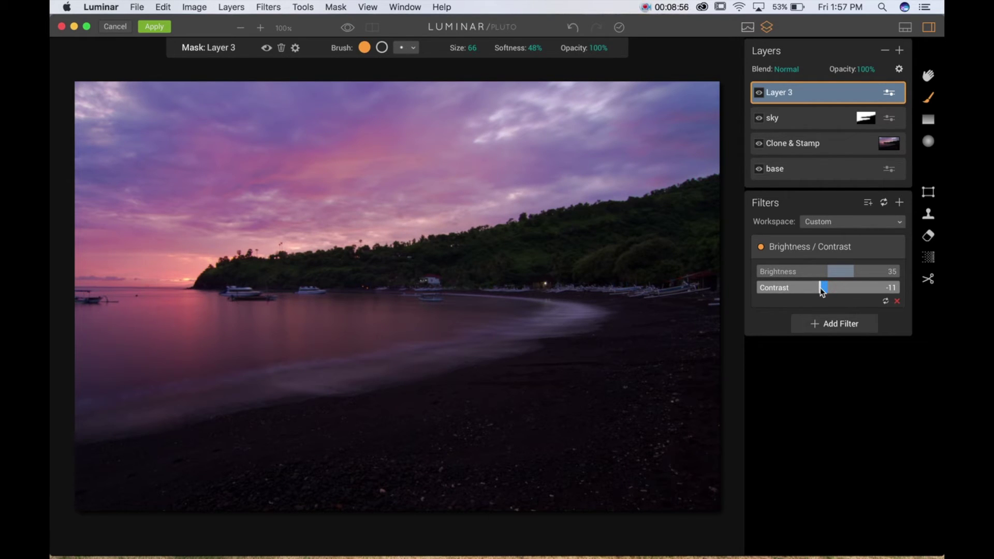
Step: Add a Highlights / Shadows filter with Shadows 20 and lower the Contrast to -14
{"action": "left_click", "coordinate": [827, 324]}
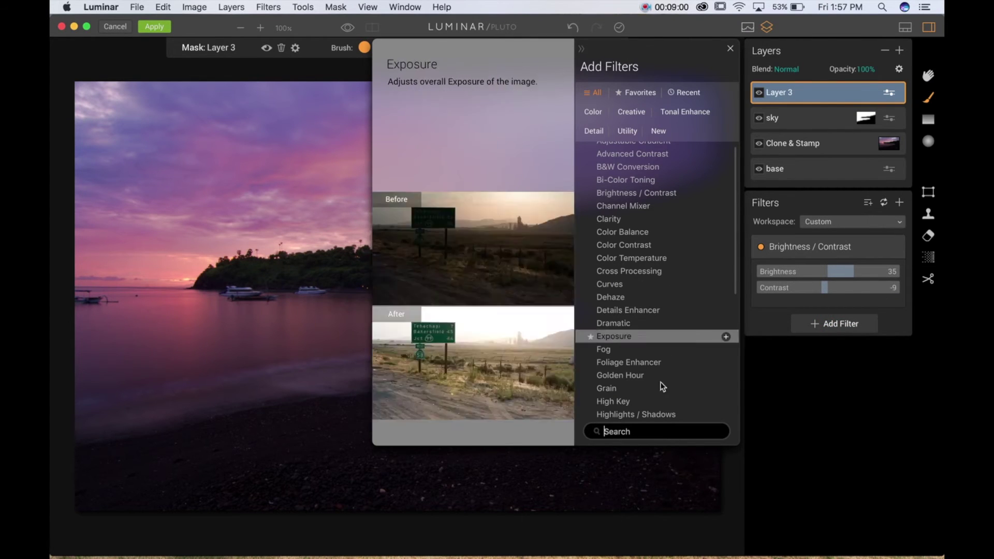
{"action": "left_click", "coordinate": [661, 415]}
{"action": "left_click", "coordinate": [828, 363]}
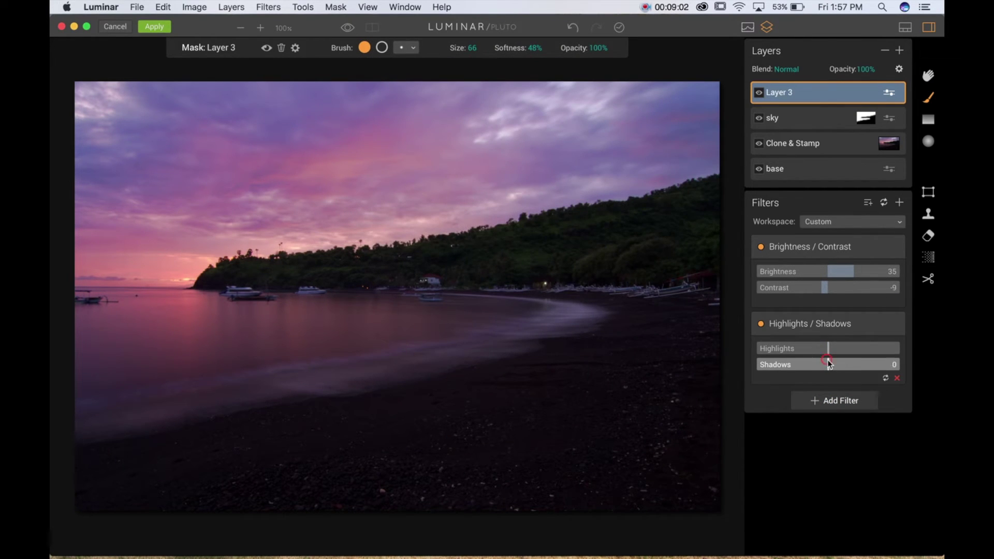
{"action": "left_click_drag", "start_coordinate": [835, 361], "coordinate": [842, 359]}
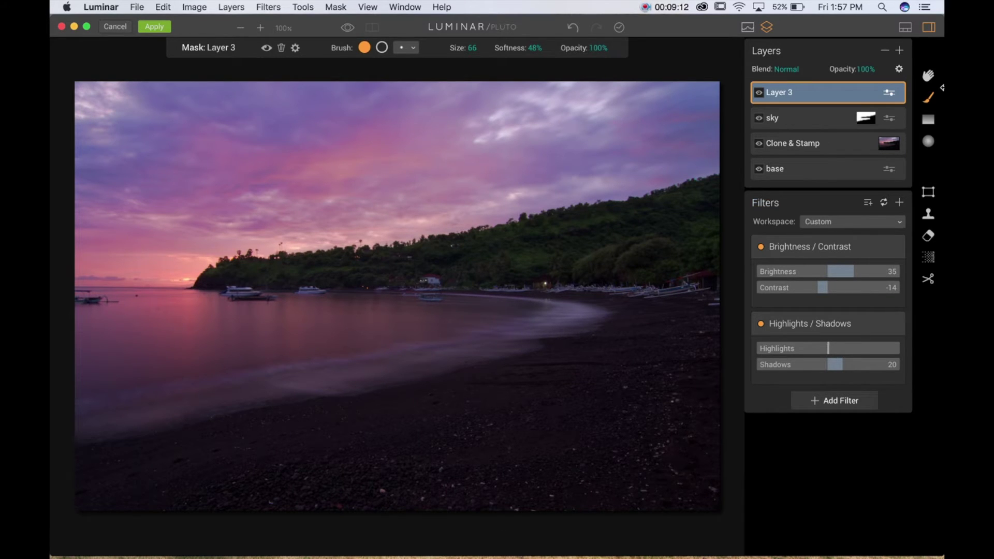
Step: Paint the green hillside into Layer 3's mask with a Size 51 brush
{"action": "left_click_drag", "start_coordinate": [455, 47], "coordinate": [454, 49]}
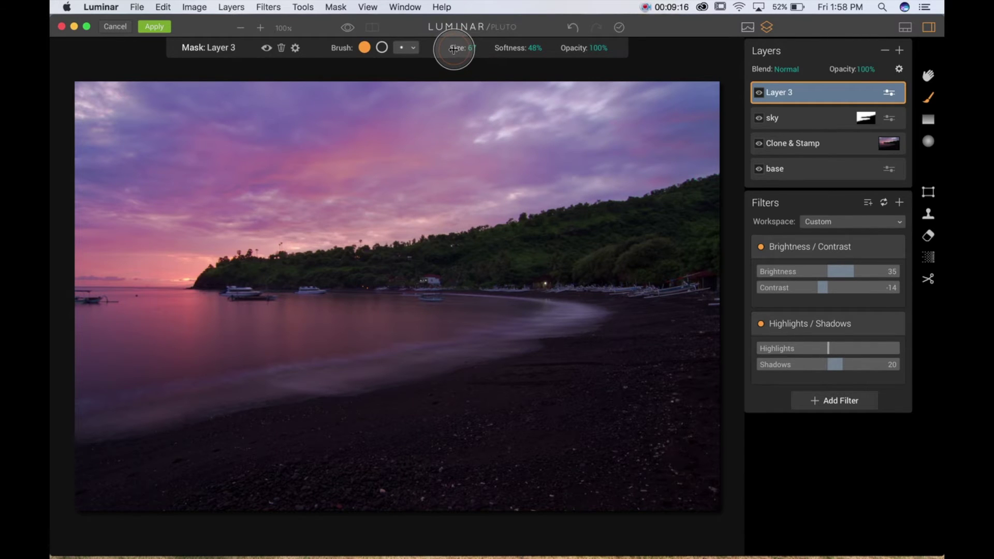
{"action": "left_click_drag", "start_coordinate": [455, 47], "coordinate": [455, 50]}
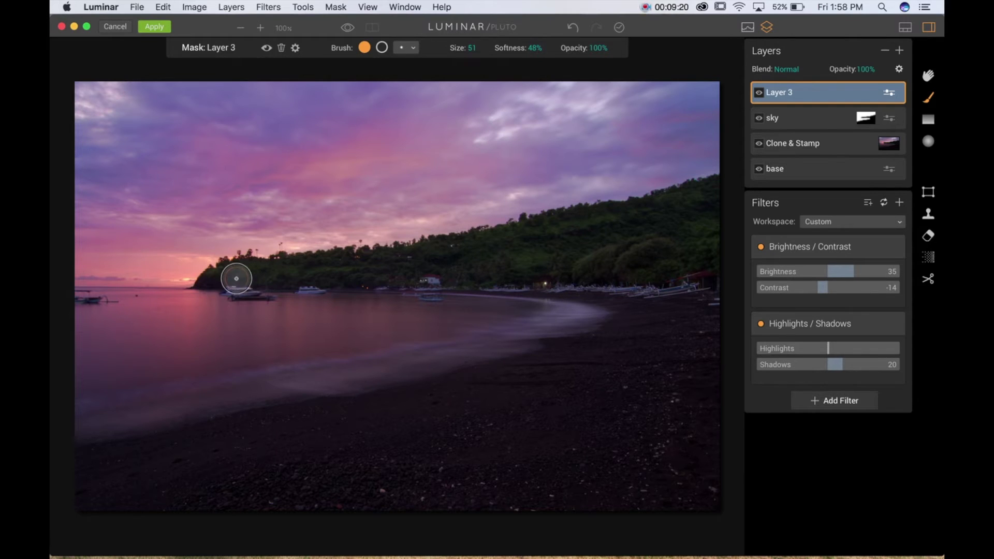
{"action": "mouse_move", "coordinate": [231, 278]}
{"action": "left_mouse_down"}
{"action": "mouse_move", "coordinate": [441, 272]}
{"action": "mouse_move", "coordinate": [426, 265]}
{"action": "mouse_move", "coordinate": [446, 252]}
{"action": "mouse_move", "coordinate": [703, 198]}
{"action": "mouse_move", "coordinate": [705, 219]}
{"action": "mouse_move", "coordinate": [485, 277]}
{"action": "left_mouse_up"}
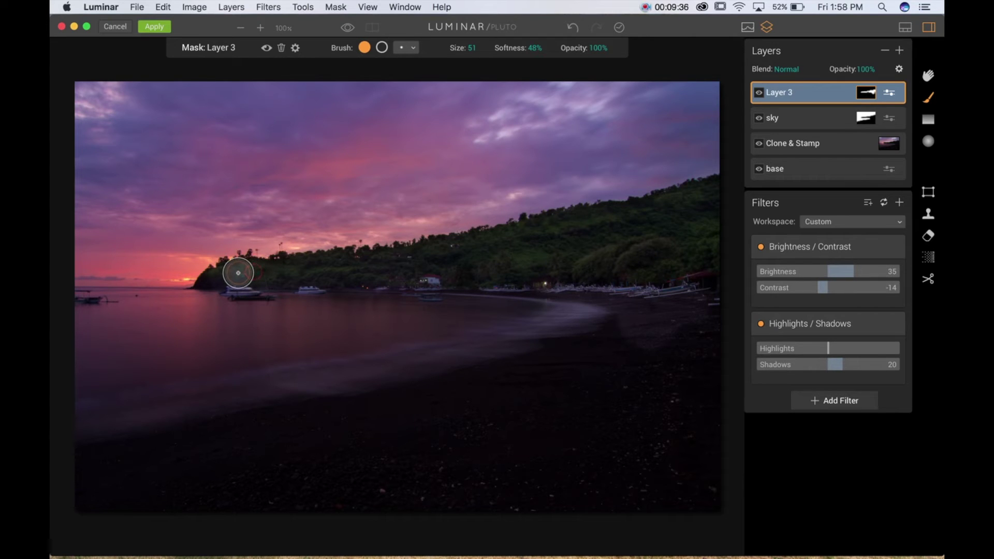
Step: Refine Layer 3's mask on the headland near the boats with a Size 23 brush
{"action": "left_click", "coordinate": [262, 28]}
{"action": "left_click", "coordinate": [262, 28]}
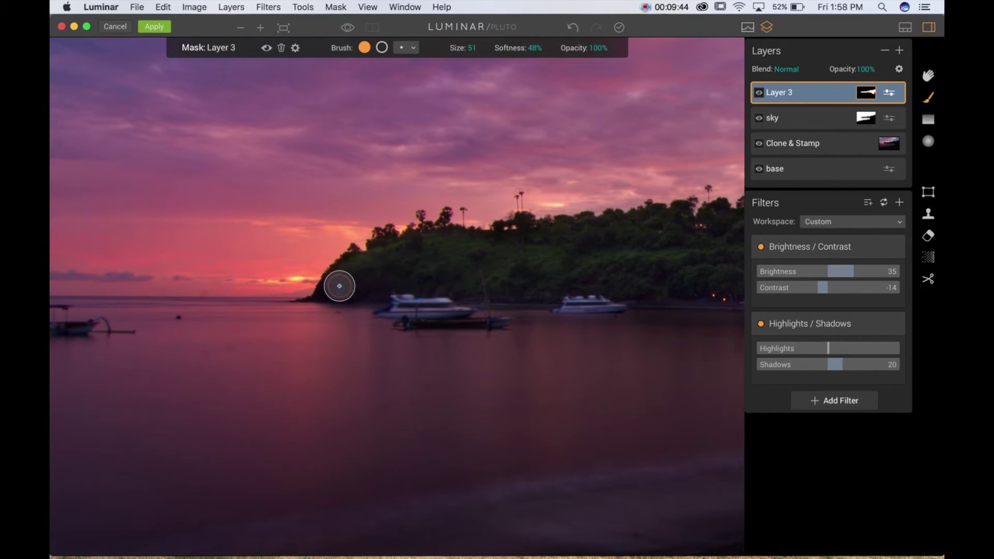
{"action": "left_click", "coordinate": [257, 28]}
{"action": "scroll", "coordinate": [449, 48], "scroll_direction": "up", "scroll_amount": 2}
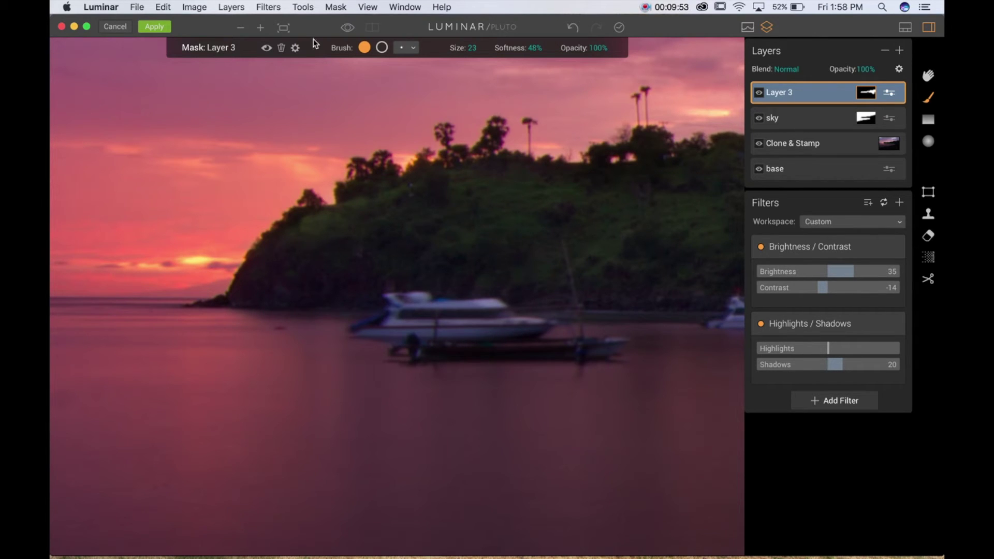
Step: Set the mask brush to Size 54, Softness 100% and Opacity 30% for blending the hillside mask
{"action": "left_click", "coordinate": [246, 29]}
{"action": "left_click", "coordinate": [247, 30]}
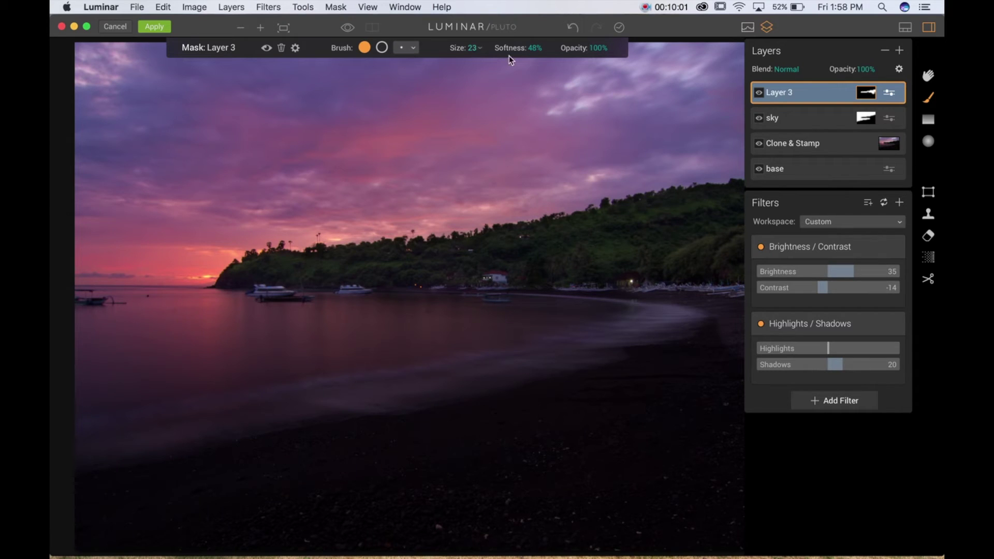
{"action": "left_click_drag", "start_coordinate": [526, 48], "coordinate": [505, 49]}
{"action": "left_click_drag", "start_coordinate": [581, 48], "coordinate": [536, 53]}
{"action": "left_click_drag", "start_coordinate": [457, 49], "coordinate": [595, 71]}
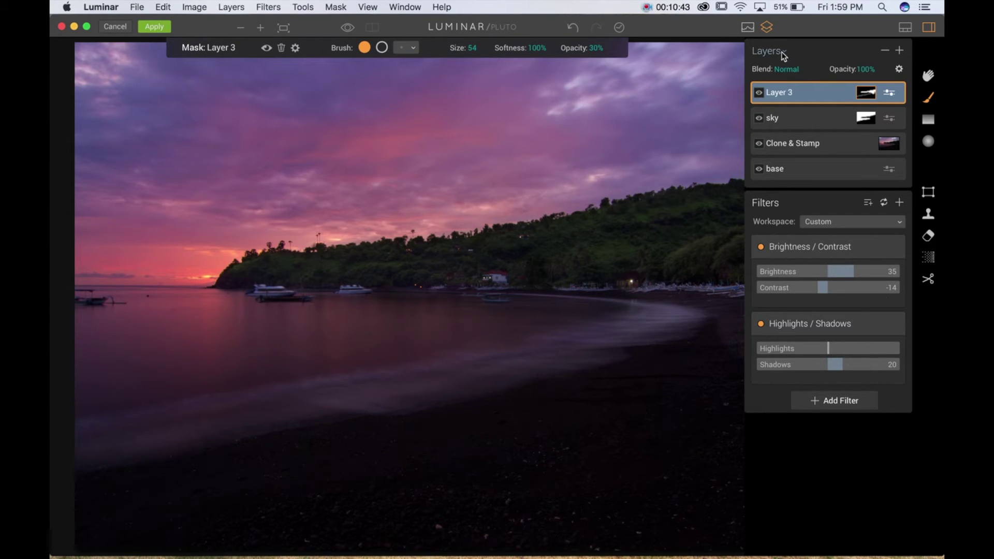
Step: Try Layer 3's opacity at 81%, restore it to 100%, and leave mask painting to view the whole photo
{"action": "left_click", "coordinate": [870, 70]}
{"action": "left_click", "coordinate": [871, 82]}
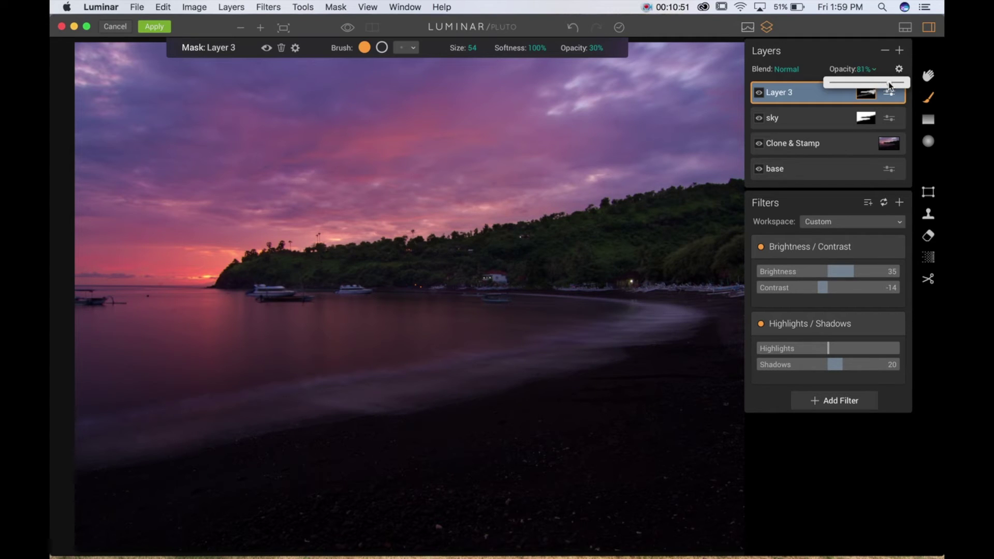
{"action": "left_click_drag", "start_coordinate": [889, 86], "coordinate": [906, 86]}
{"action": "left_click", "coordinate": [928, 80]}
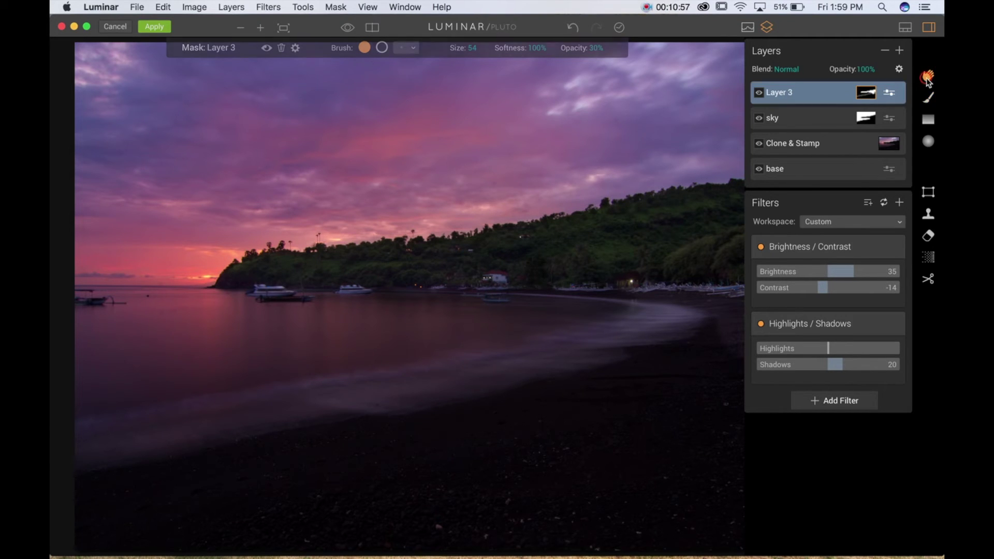
{"action": "left_click", "coordinate": [283, 27]}
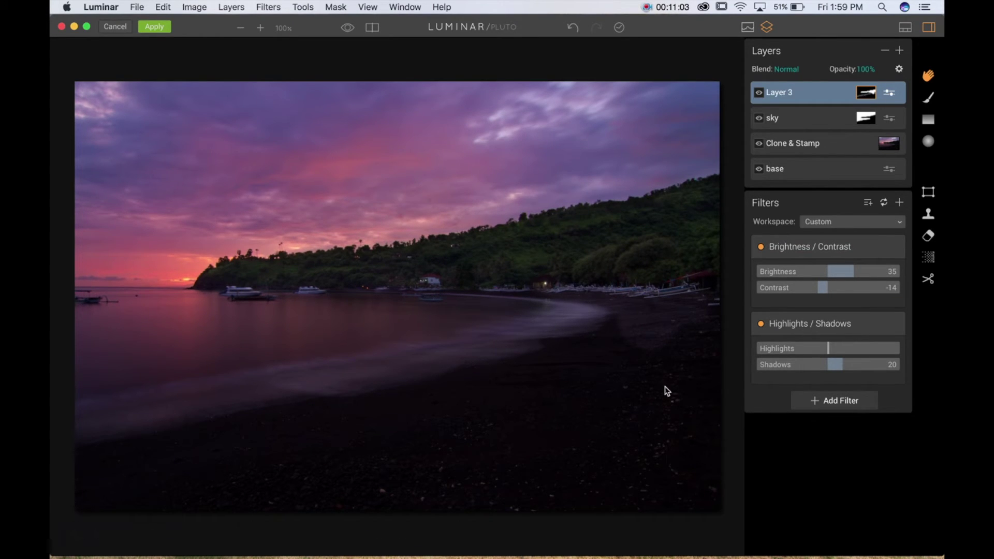
Step: Paint the dark beach foreground into Layer 3's mask with a brush of Size 133, Softness 31% and Opacity 100%
{"action": "left_click", "coordinate": [929, 100]}
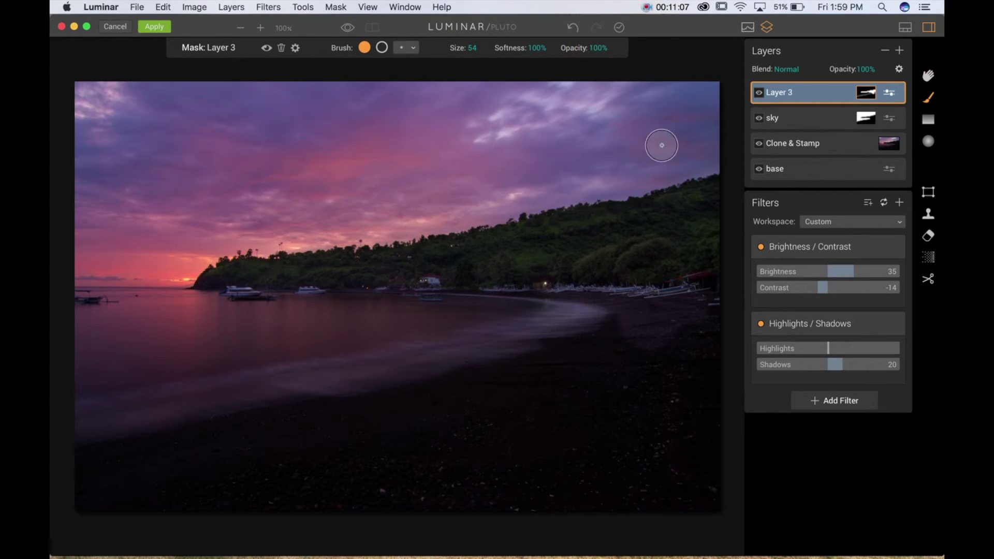
{"action": "mouse_move", "coordinate": [455, 49]}
{"action": "left_mouse_down"}
{"action": "mouse_move", "coordinate": [509, 50]}
{"action": "mouse_move", "coordinate": [483, 53]}
{"action": "left_mouse_up"}
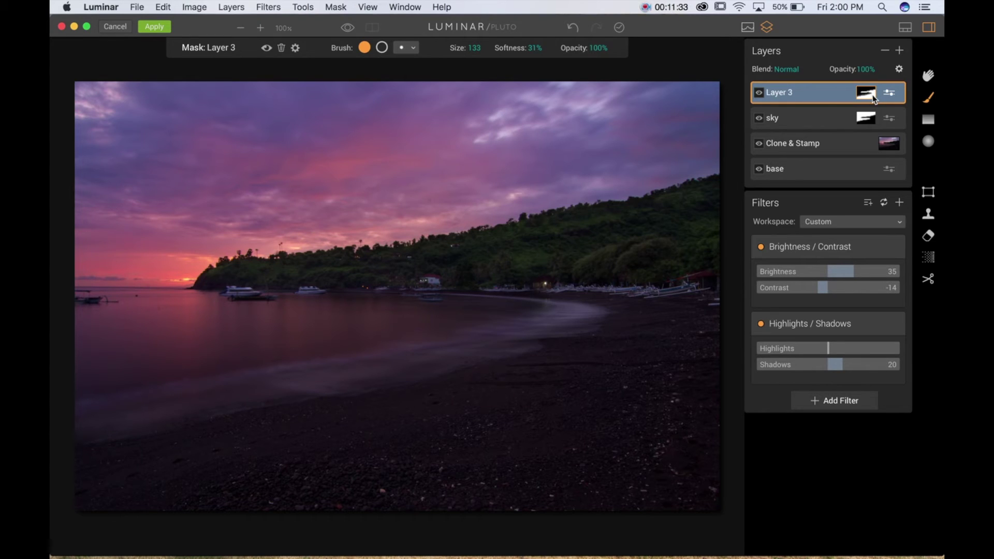
Step: Rename Layer 3 as "brightness"
{"action": "right_click", "coordinate": [812, 98]}
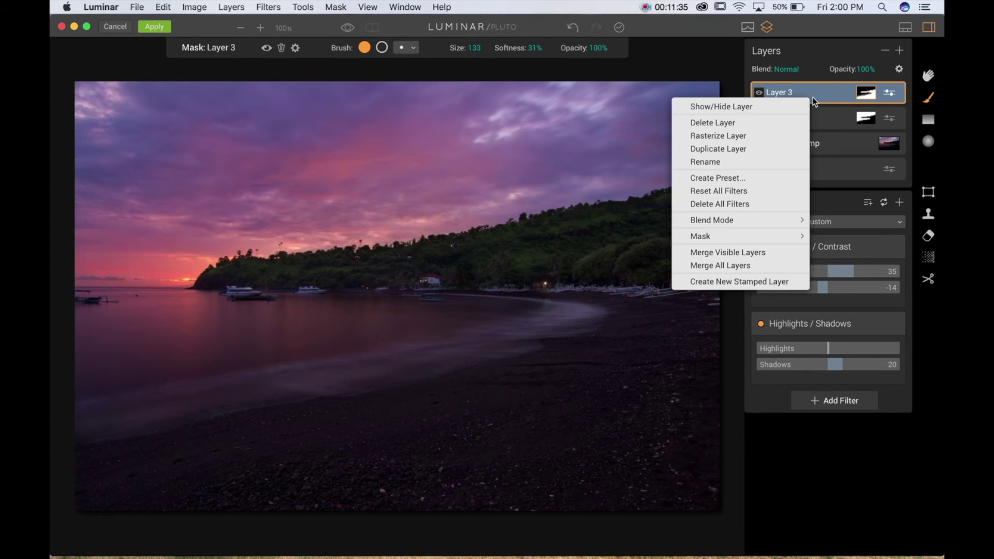
{"action": "left_click", "coordinate": [766, 161]}
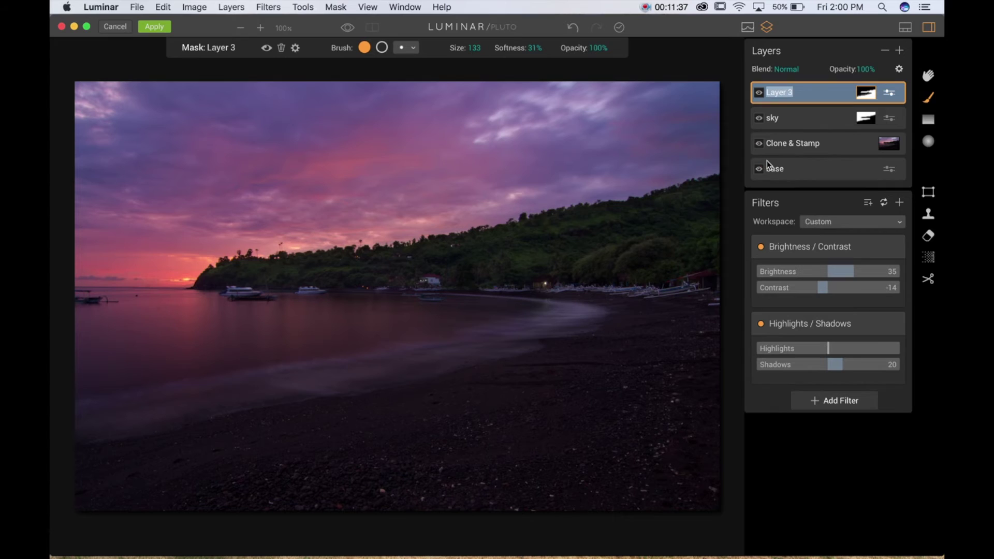
{"action": "type", "text": "brightness"}
{"action": "key", "text": "Return"}
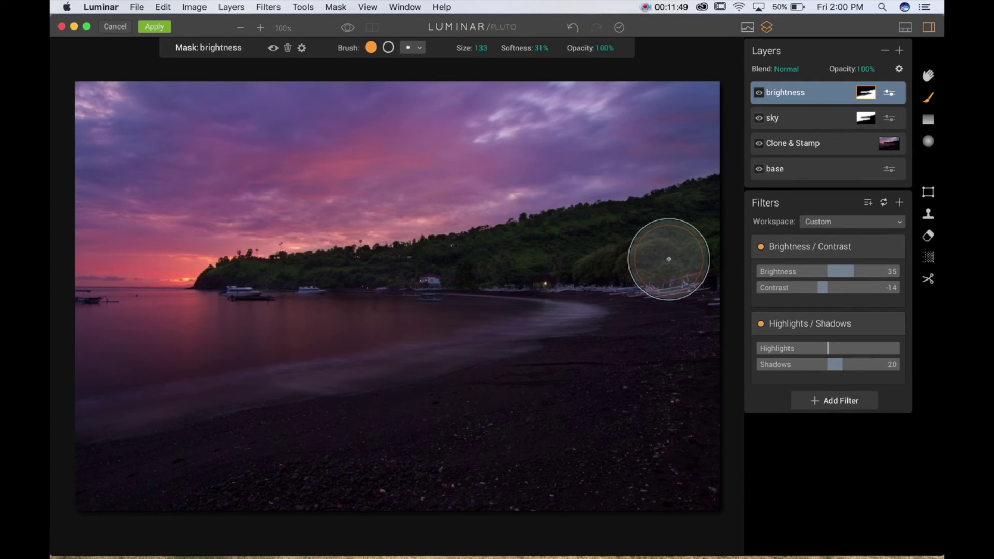
Step: Add a new adjustment layer with the Foliage Enhancer filter, setting Hue to 4 and Amount to 18
{"action": "left_click", "coordinate": [900, 50]}
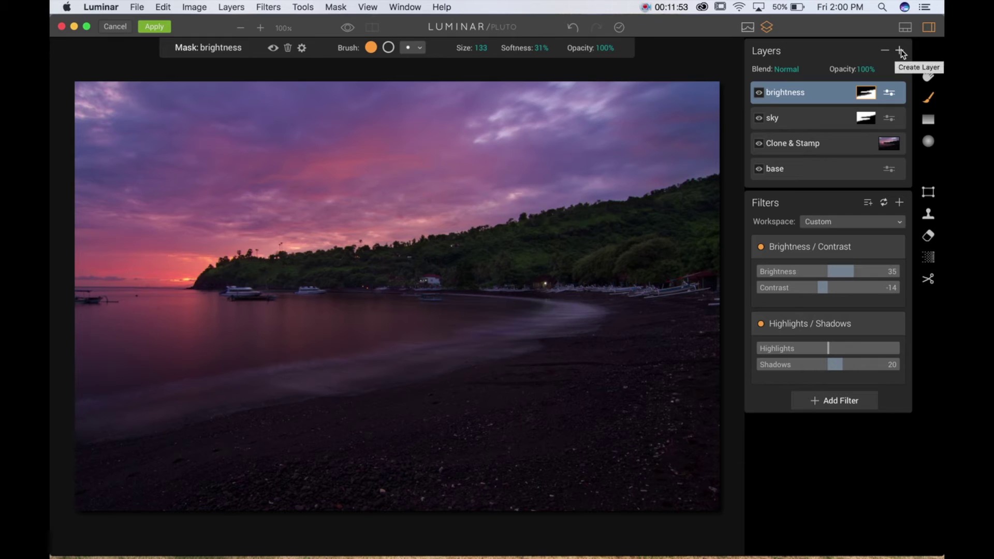
{"action": "left_click", "coordinate": [880, 71]}
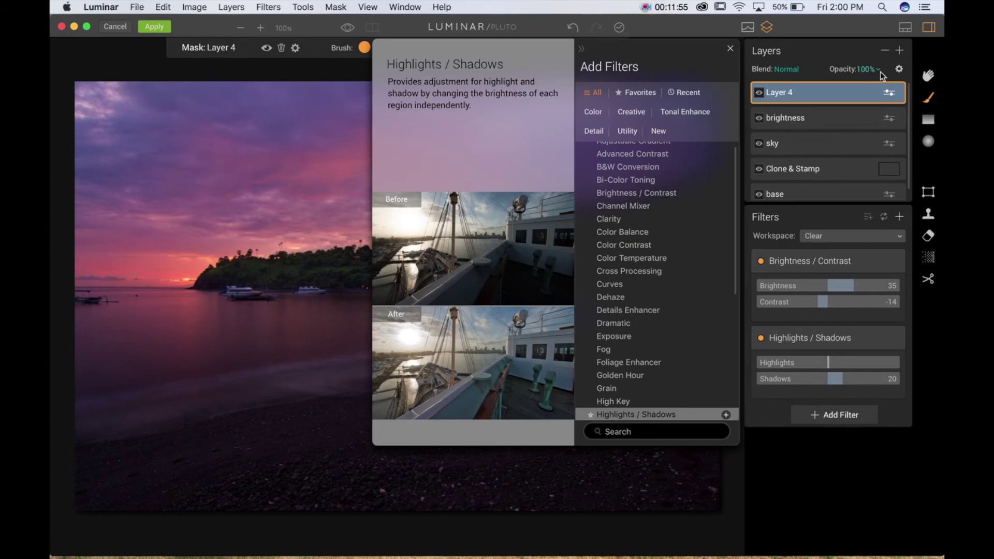
{"action": "scroll", "coordinate": [680, 350], "scroll_direction": "up", "scroll_amount": 1}
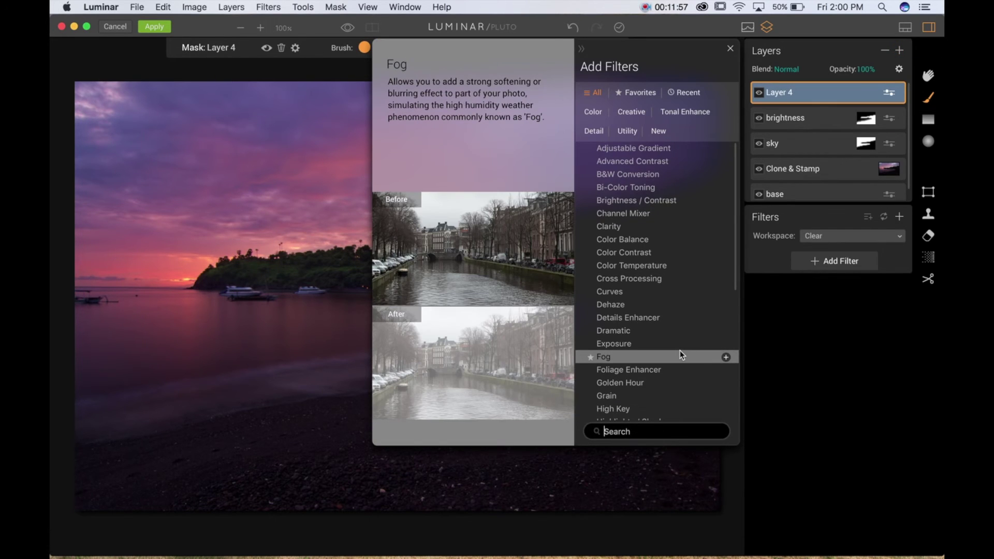
{"action": "left_click", "coordinate": [670, 371]}
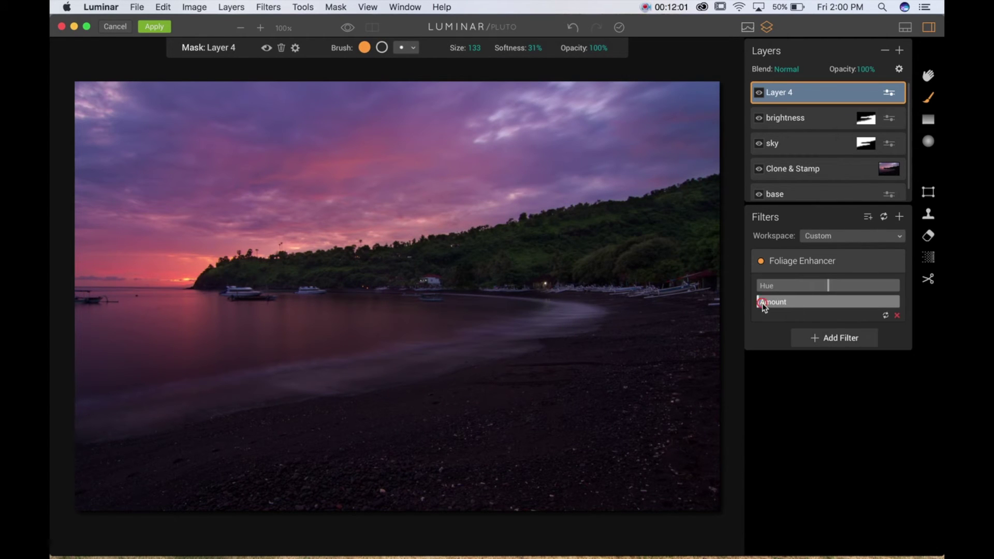
{"action": "left_click_drag", "start_coordinate": [782, 307], "coordinate": [824, 297]}
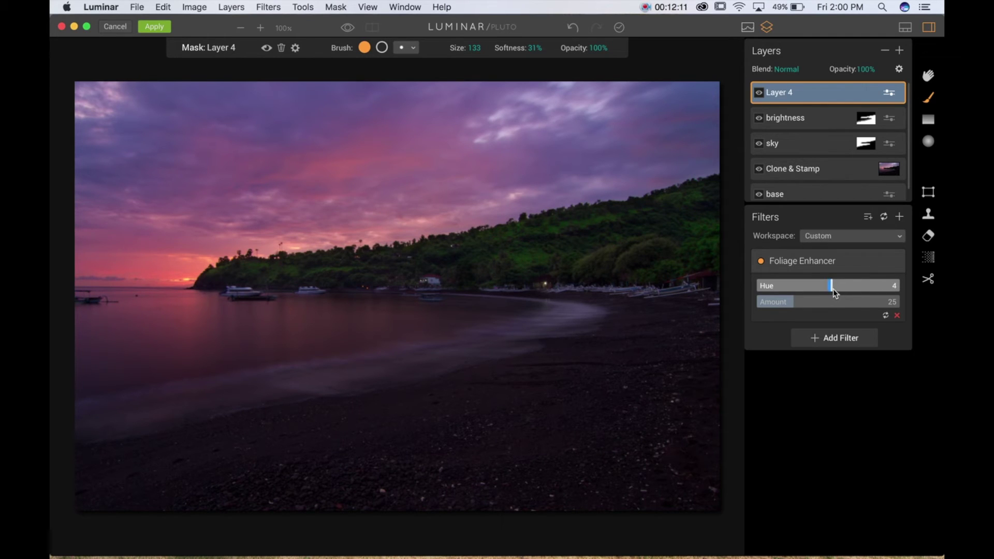
{"action": "left_click_drag", "start_coordinate": [800, 299], "coordinate": [782, 305]}
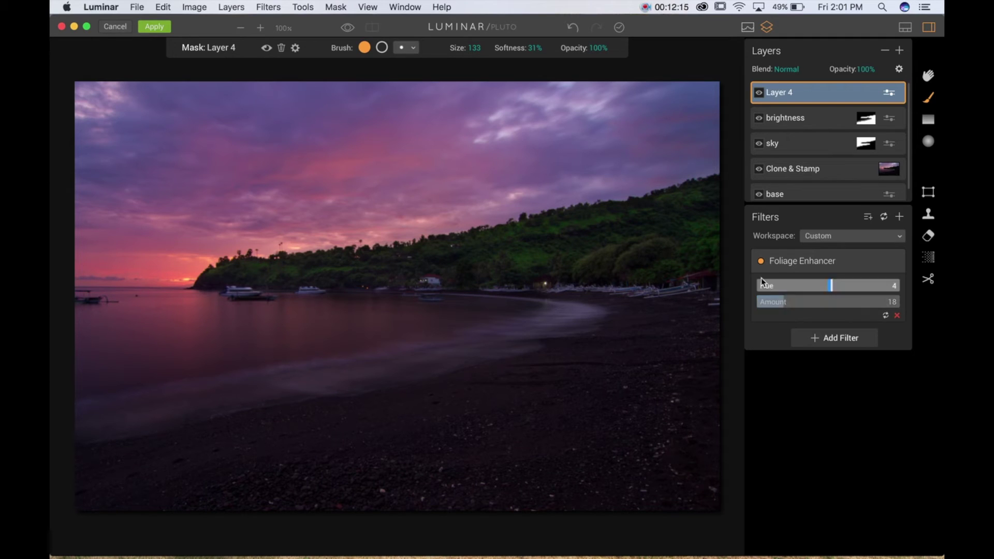
Step: Switch the Foliage Enhancer filter off and on repeatedly to compare the hillside with and without it
{"action": "left_click", "coordinate": [761, 261]}
{"action": "left_click", "coordinate": [762, 260]}
{"action": "left_click", "coordinate": [762, 260]}
{"action": "left_click", "coordinate": [761, 259]}
{"action": "left_click", "coordinate": [761, 260]}
{"action": "left_click", "coordinate": [762, 260]}
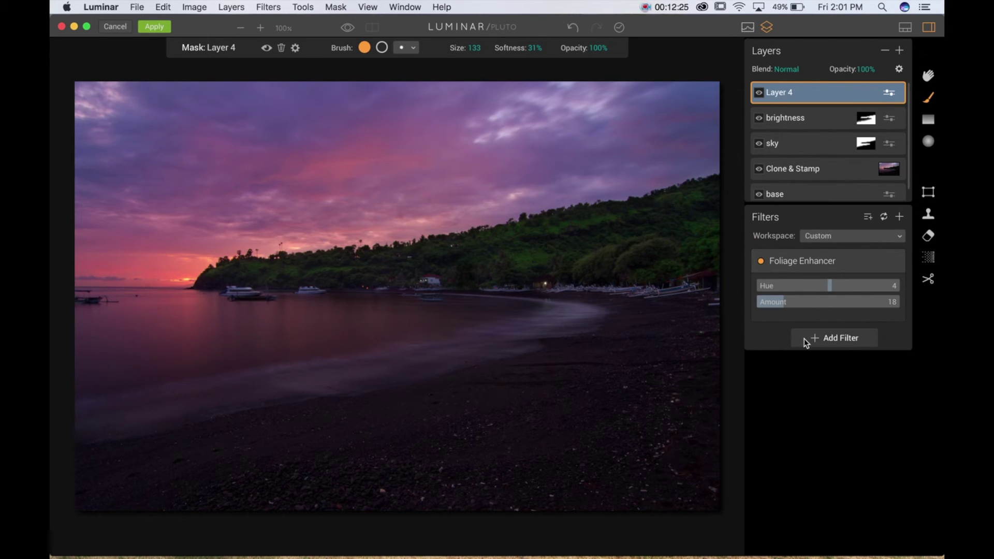
Step: Rename Layer 4 as "tree" and keep it selected
{"action": "right_click", "coordinate": [811, 96]}
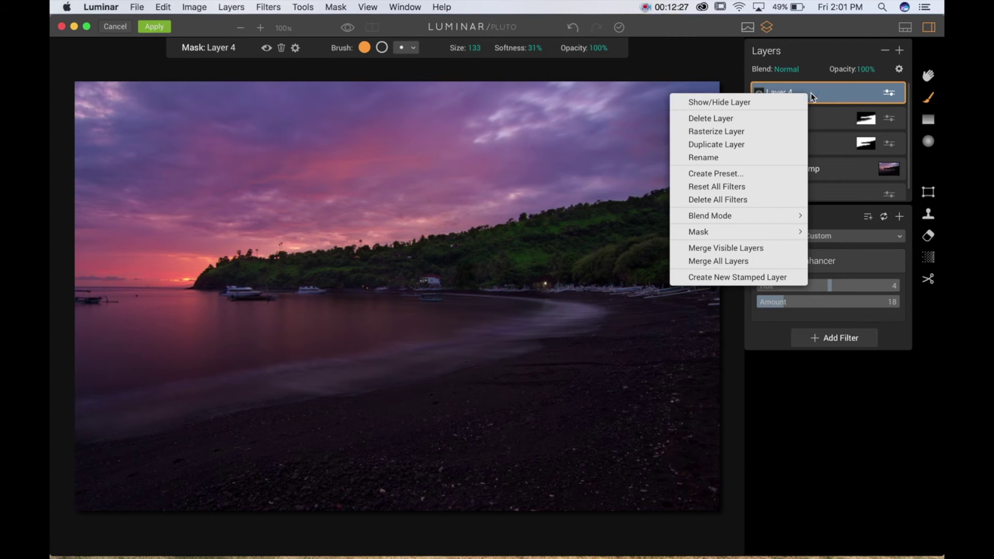
{"action": "left_click", "coordinate": [770, 158]}
{"action": "type", "text": "tre"}
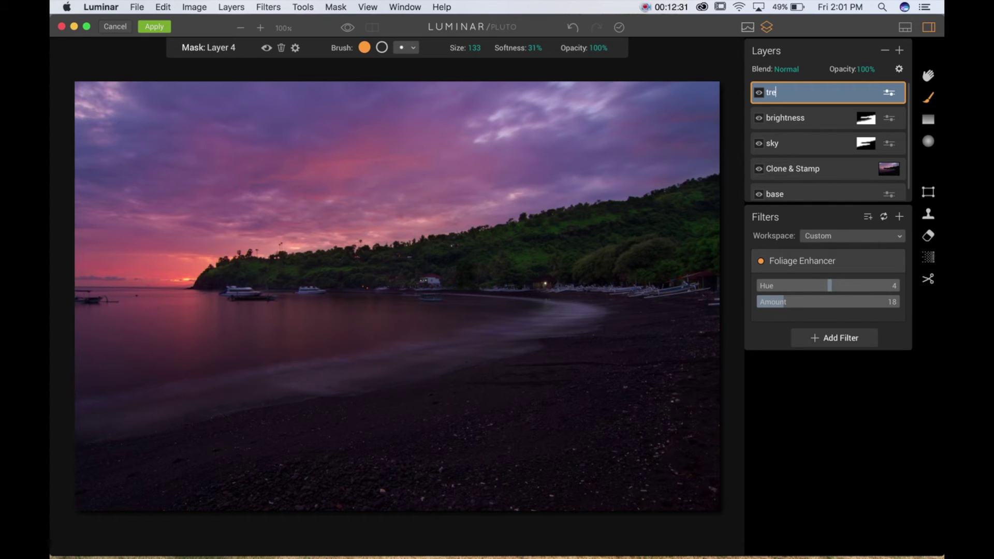
{"action": "type", "text": "e"}
{"action": "key", "text": "Return"}
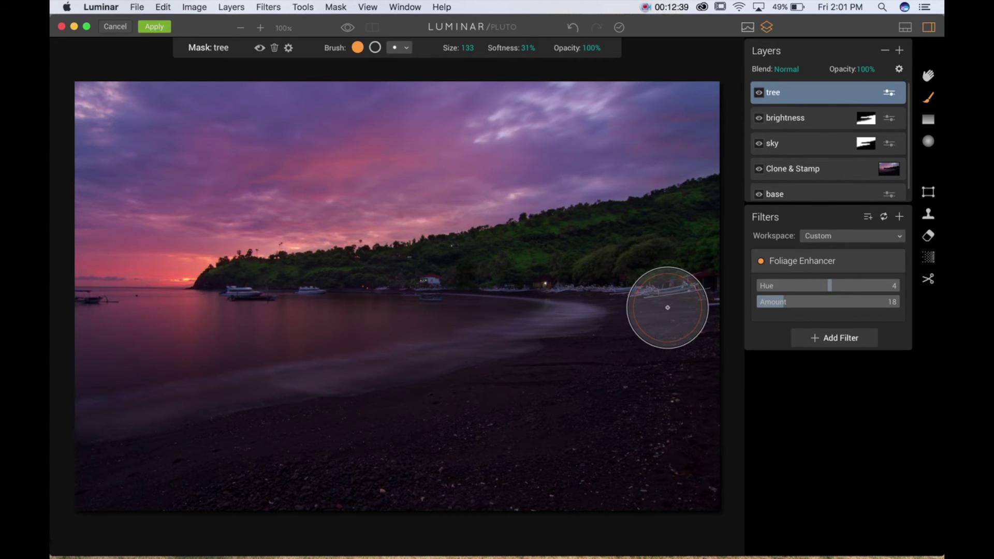
{"action": "left_click", "coordinate": [827, 123]}
{"action": "left_click", "coordinate": [829, 91]}
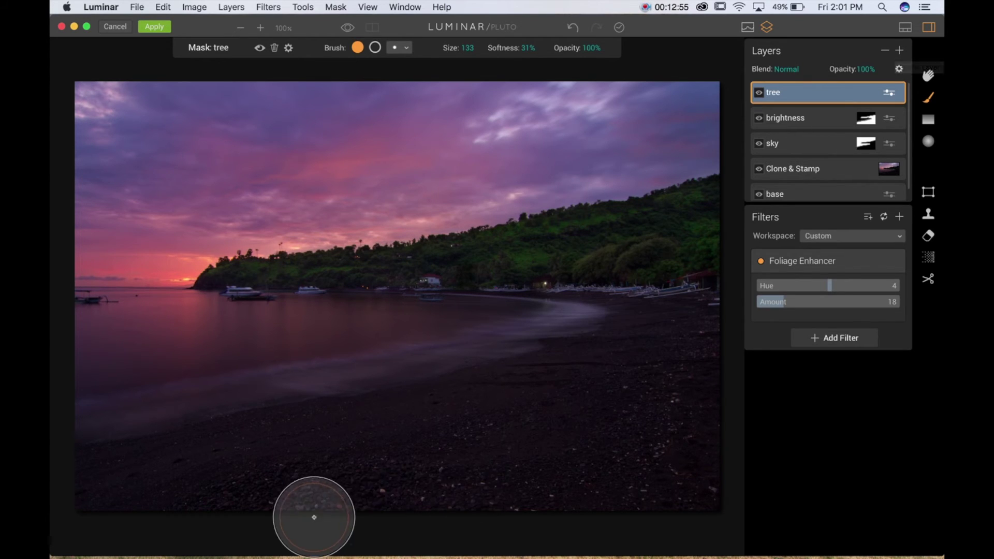
Step: Add another adjustment layer above the tree layer with the Clarity filter at Amount 79
{"action": "left_click", "coordinate": [899, 49]}
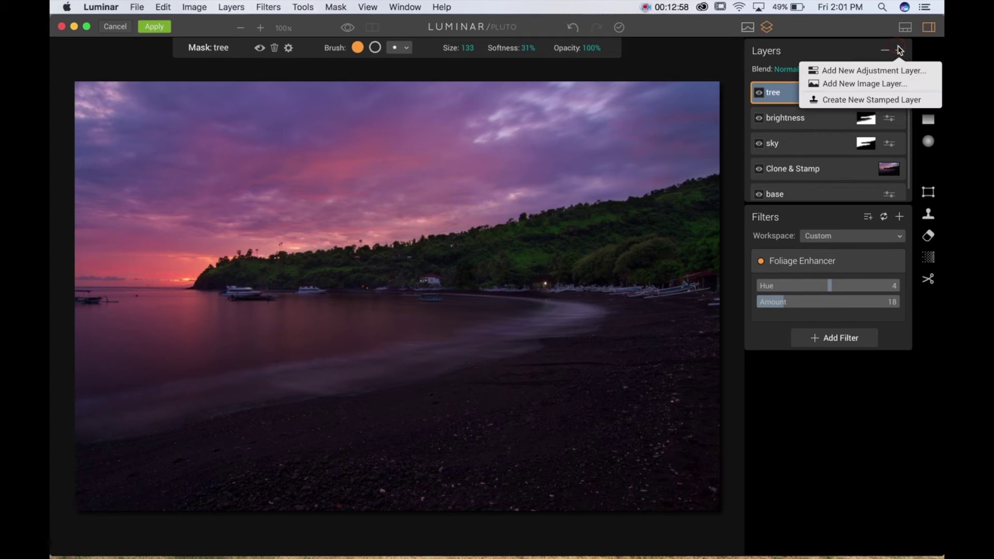
{"action": "left_click", "coordinate": [882, 70]}
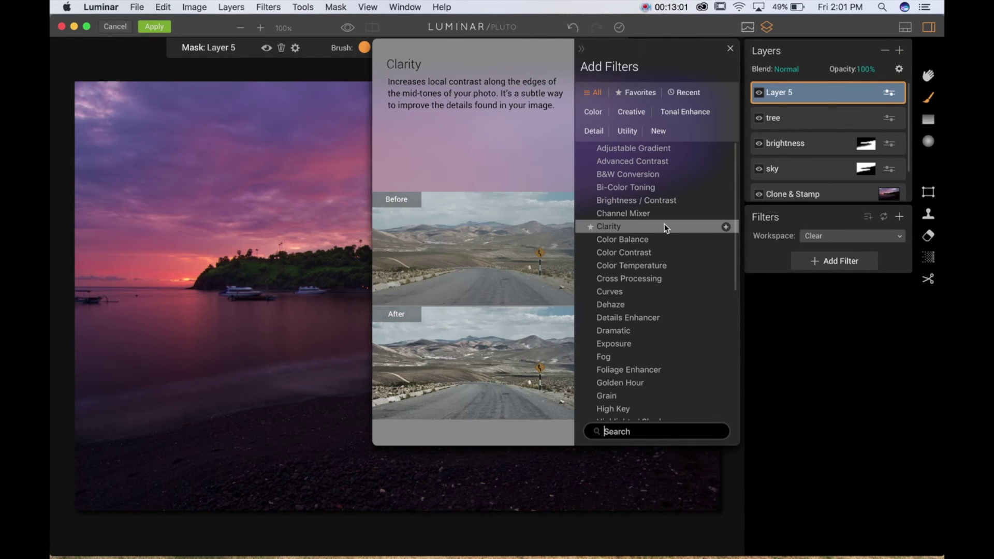
{"action": "left_click", "coordinate": [664, 226]}
{"action": "left_click", "coordinate": [869, 285]}
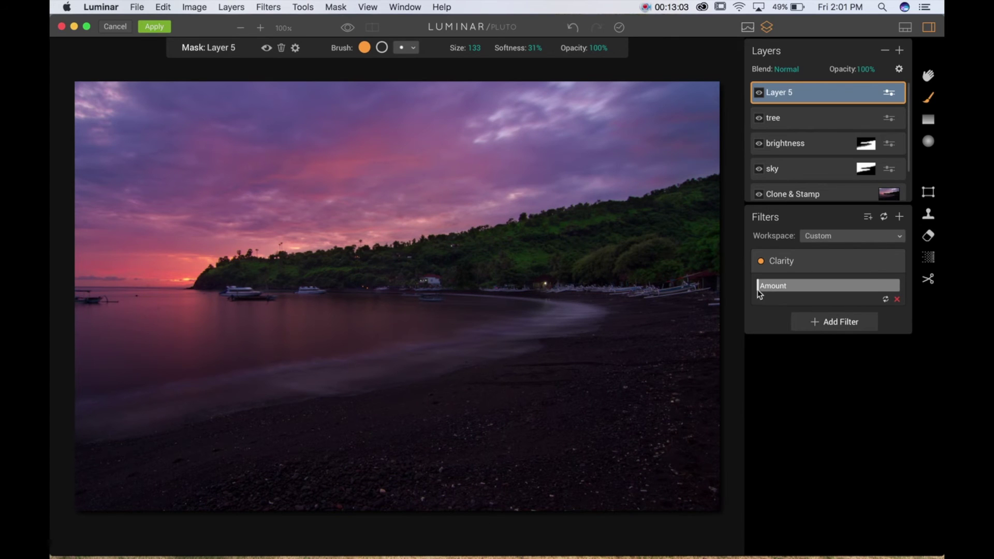
Step: Compare Clarity amounts on the beach pebbles at 100% zoom and set the Amount to 68
{"action": "left_click", "coordinate": [259, 30]}
{"action": "left_click", "coordinate": [260, 29]}
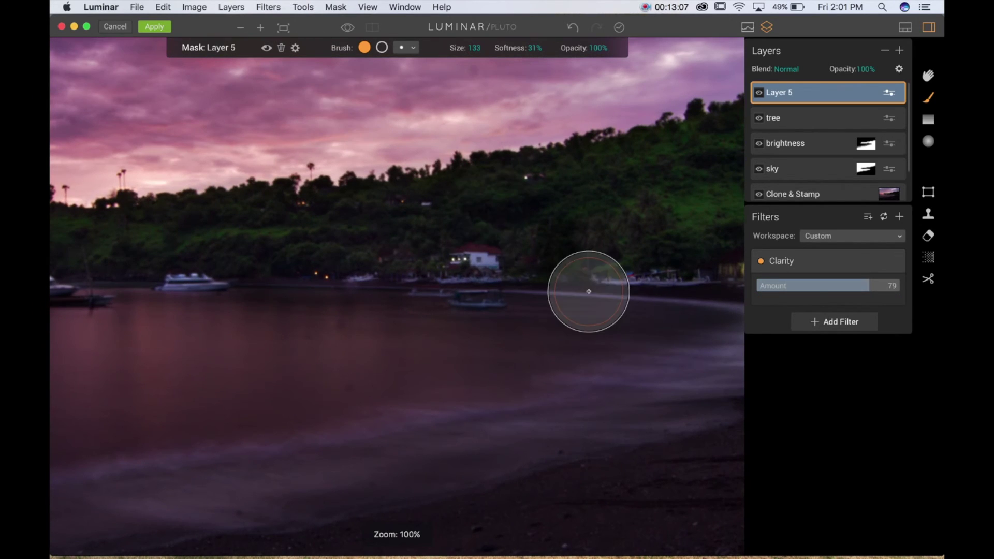
{"action": "left_click", "coordinate": [929, 82]}
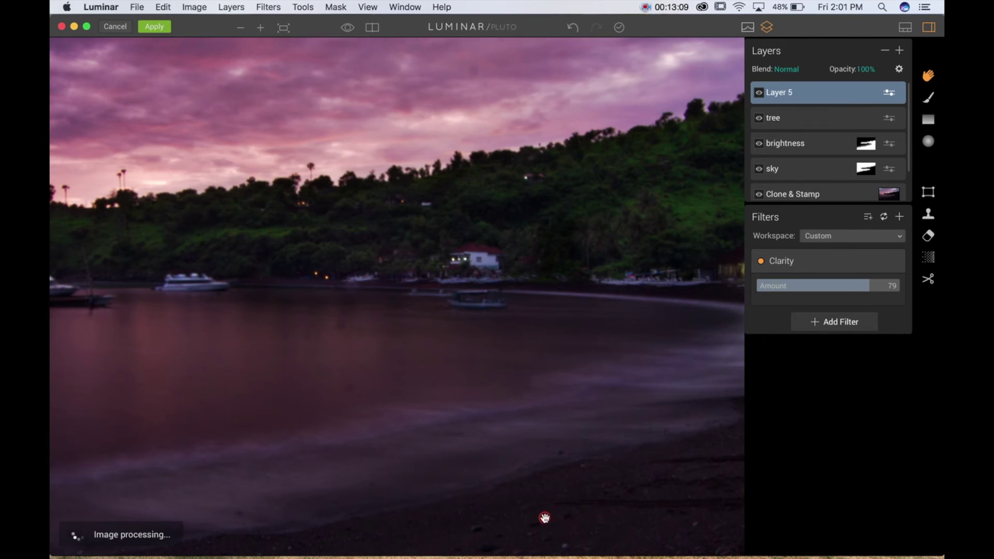
{"action": "left_click_drag", "start_coordinate": [543, 517], "coordinate": [283, 181]}
{"action": "left_click_drag", "start_coordinate": [859, 286], "coordinate": [665, 289]}
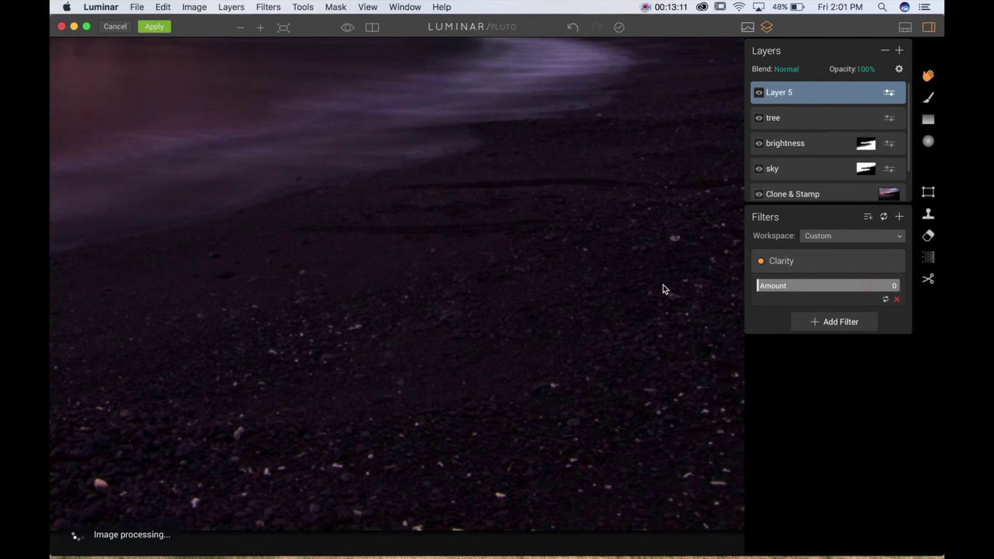
{"action": "left_click", "coordinate": [854, 284]}
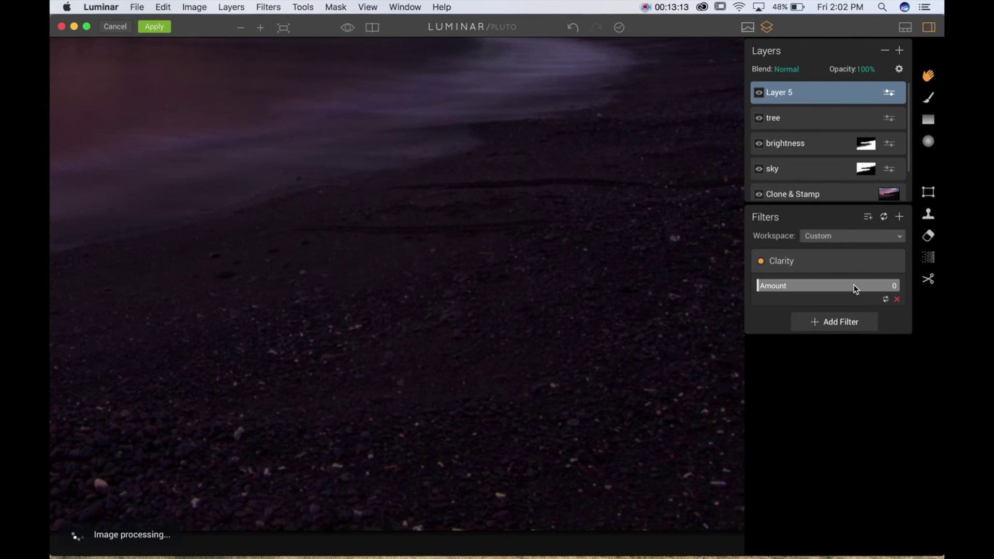
{"action": "left_click_drag", "start_coordinate": [872, 284], "coordinate": [836, 284]}
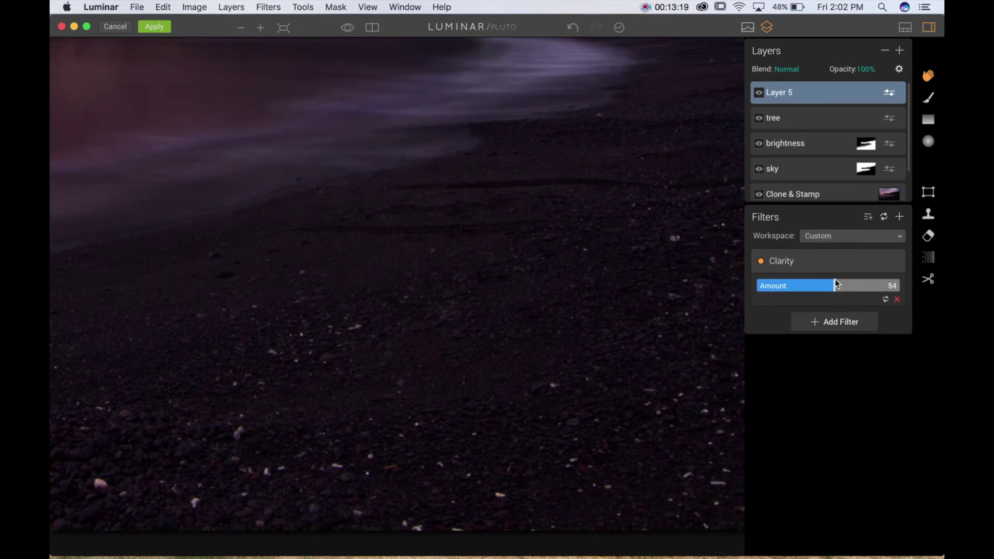
{"action": "left_click_drag", "start_coordinate": [835, 278], "coordinate": [855, 299]}
{"action": "left_click_drag", "start_coordinate": [856, 297], "coordinate": [857, 296]}
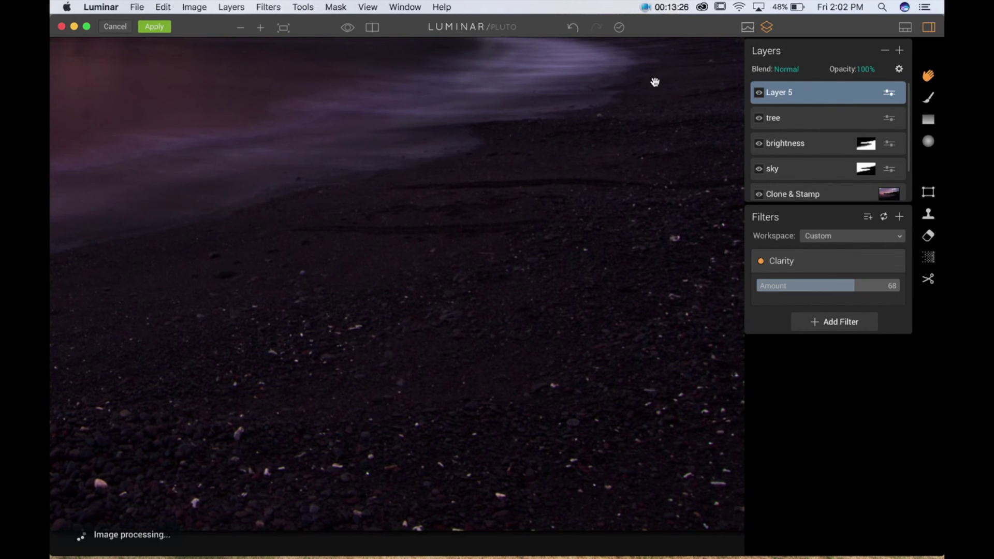
Step: Paint the beach foreground into Layer 5's mask with a brush of Size 133, Softness 31% and Opacity 100%
{"action": "left_click", "coordinate": [284, 27]}
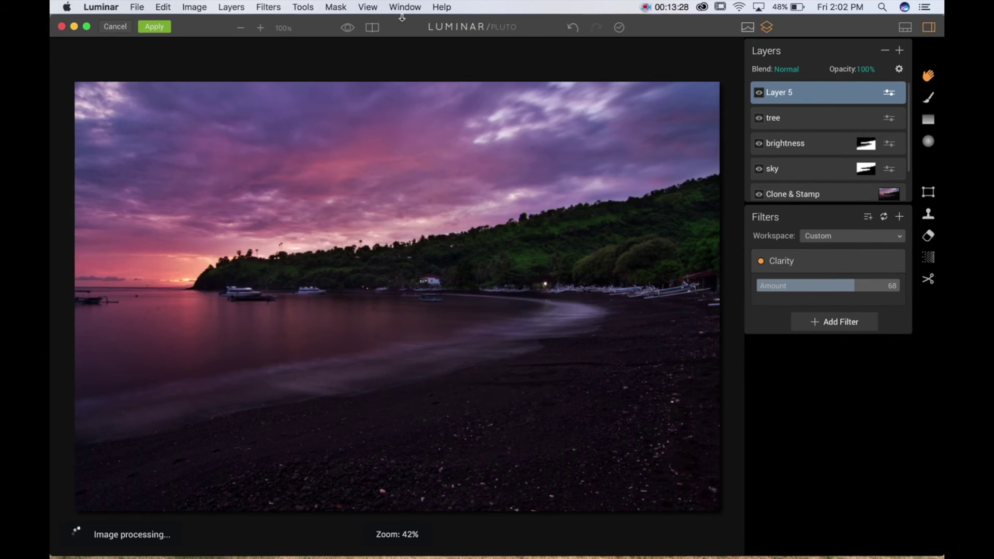
{"action": "left_click", "coordinate": [928, 97]}
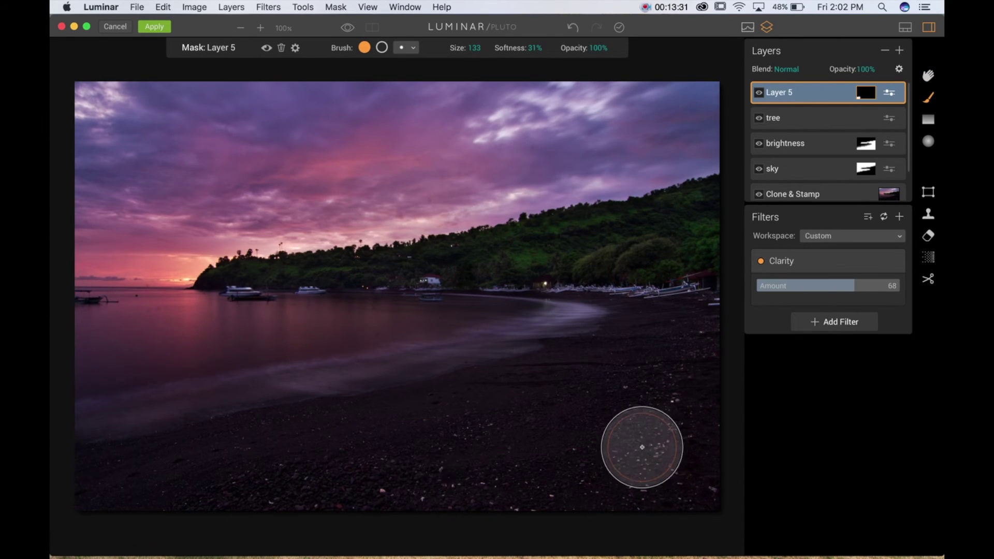
{"action": "left_click_drag", "start_coordinate": [694, 388], "coordinate": [446, 440]}
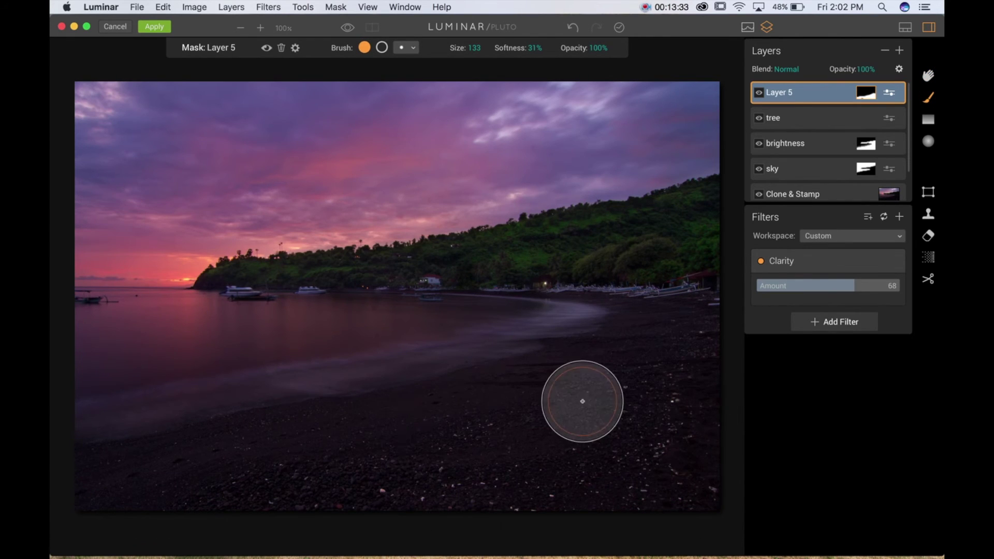
{"action": "mouse_move", "coordinate": [648, 337]}
{"action": "left_mouse_down"}
{"action": "mouse_move", "coordinate": [699, 348]}
{"action": "mouse_move", "coordinate": [641, 326]}
{"action": "mouse_move", "coordinate": [579, 386]}
{"action": "left_mouse_up"}
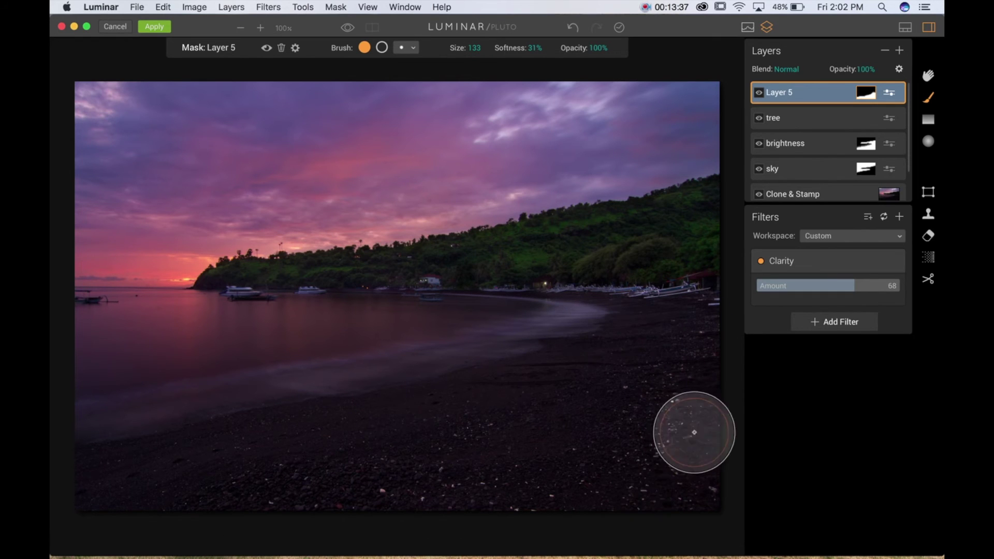
Step: Extend Layer 5's mask along the upper beach and the shoreline up to the house, using brush Size 80 and then Size 32
{"action": "left_click", "coordinate": [261, 28]}
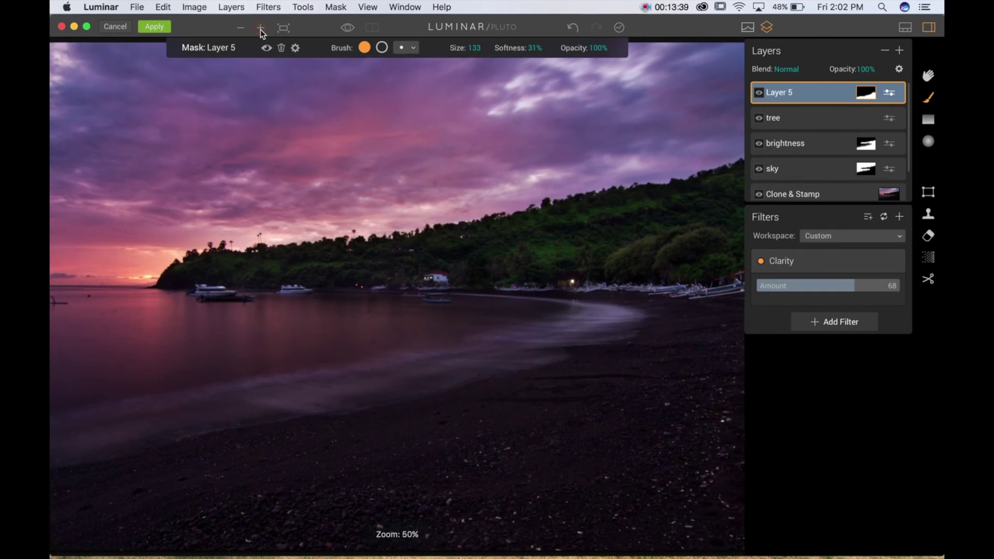
{"action": "left_click", "coordinate": [260, 28]}
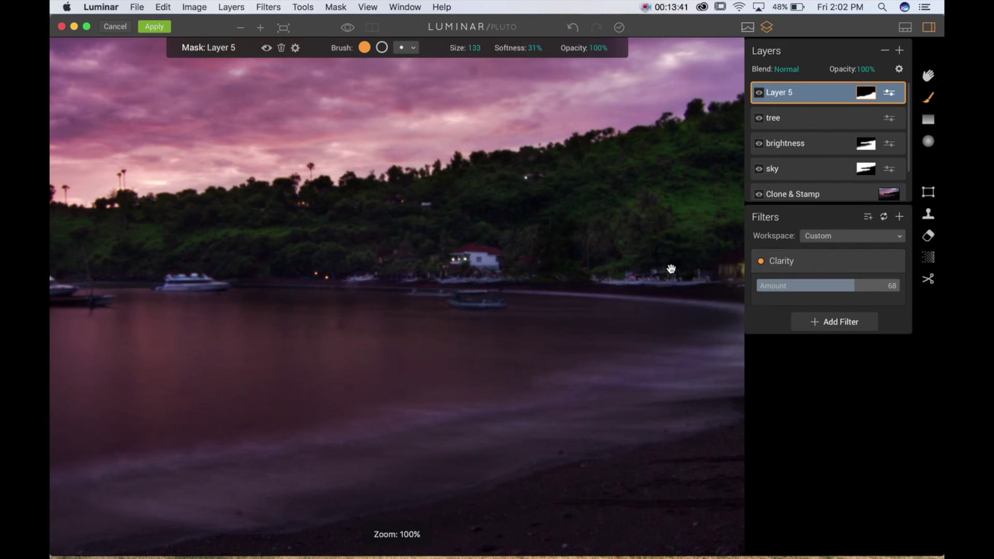
{"action": "scroll", "coordinate": [671, 266], "scroll_direction": "right", "scroll_amount": 10}
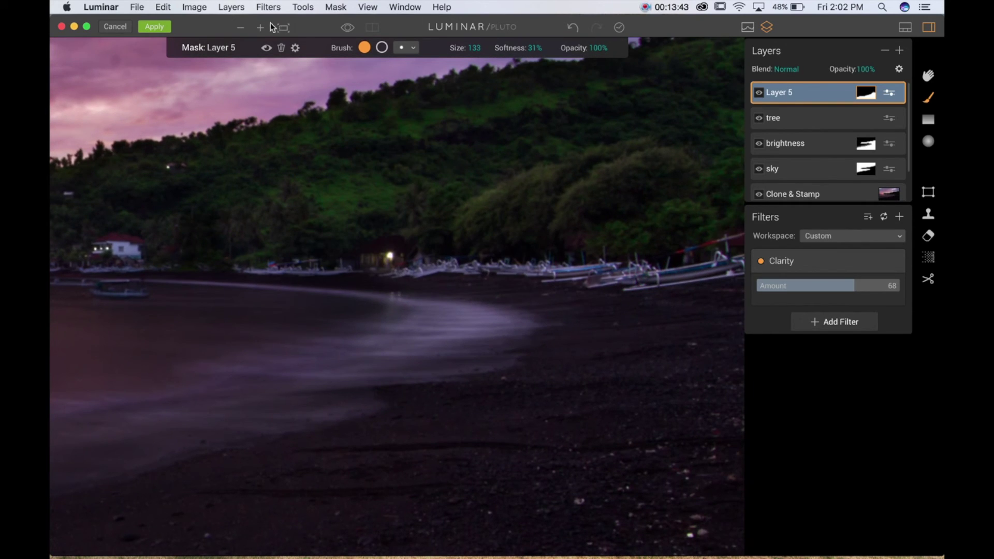
{"action": "left_click", "coordinate": [472, 48]}
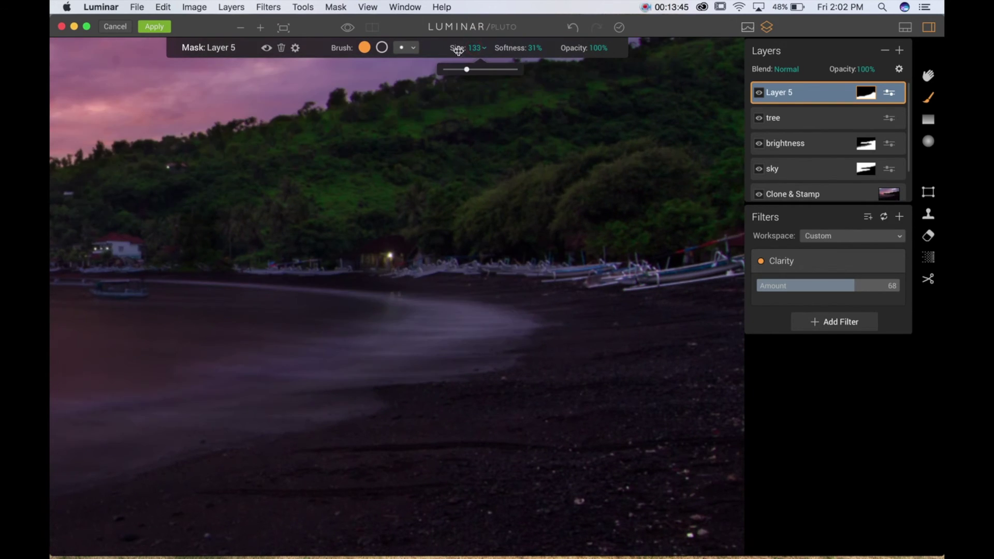
{"action": "left_click_drag", "start_coordinate": [467, 72], "coordinate": [457, 70]}
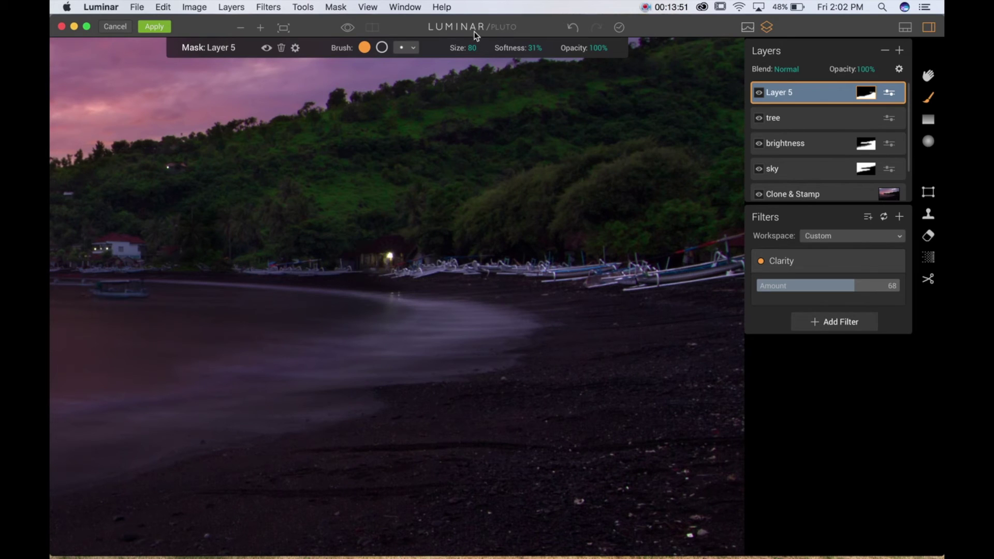
{"action": "left_click", "coordinate": [470, 48]}
{"action": "left_click_drag", "start_coordinate": [456, 69], "coordinate": [445, 70]}
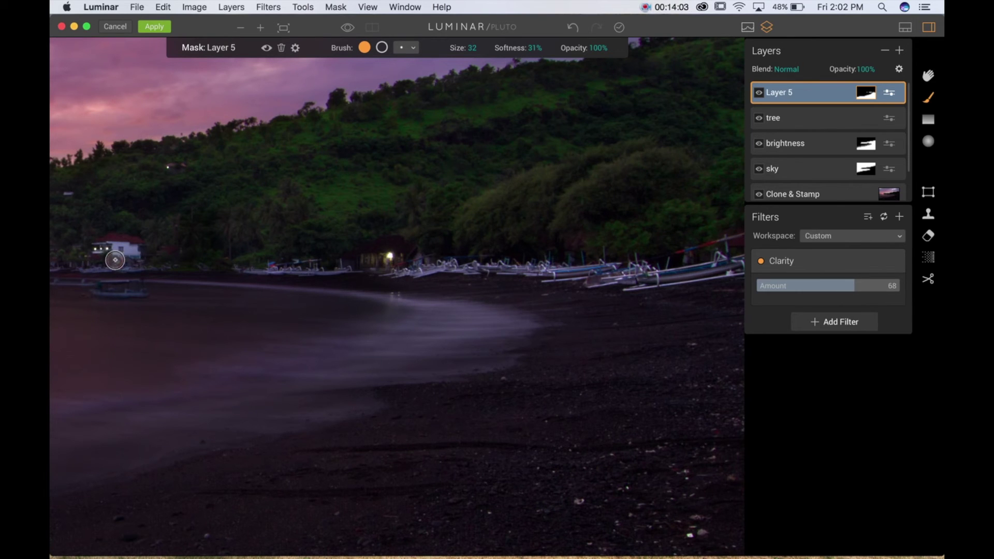
{"action": "left_click", "coordinate": [283, 27]}
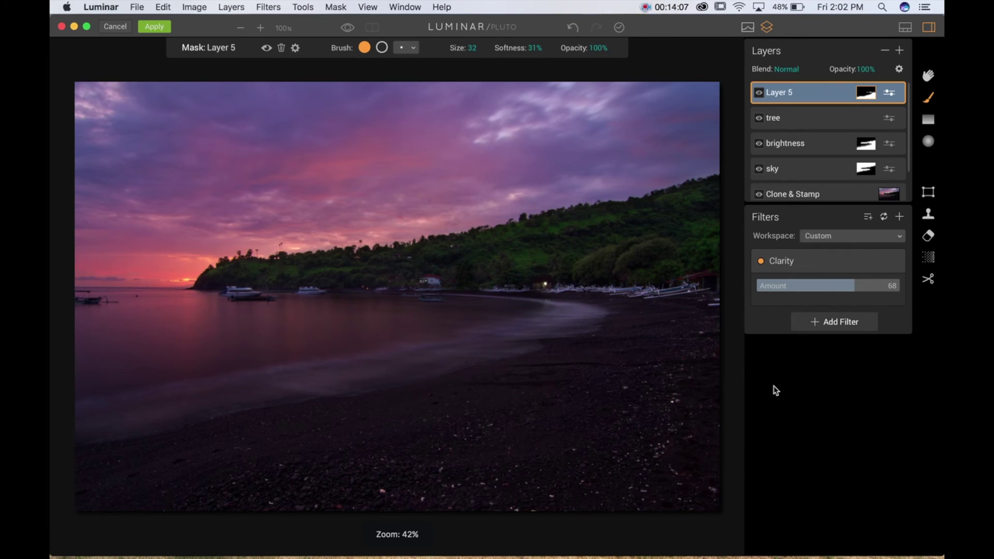
Step: Rename Layer 5 as "clarity"
{"action": "right_click", "coordinate": [819, 98]}
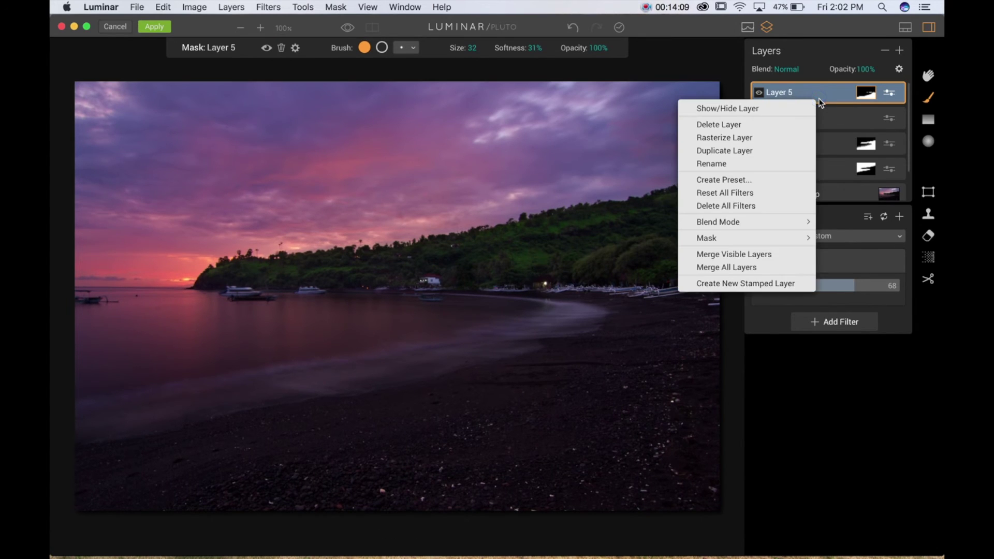
{"action": "left_click", "coordinate": [766, 165]}
{"action": "type", "text": "clarity"}
{"action": "key", "text": "Return"}
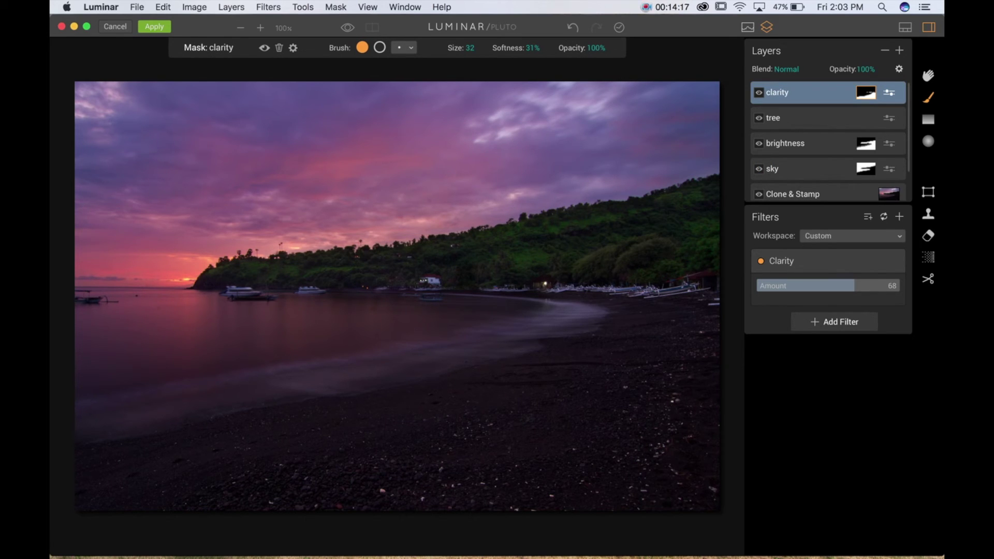
Step: Add a new adjustment layer above the clarity layer
{"action": "left_click", "coordinate": [899, 50]}
{"action": "left_click", "coordinate": [899, 50]}
{"action": "left_click", "coordinate": [899, 50]}
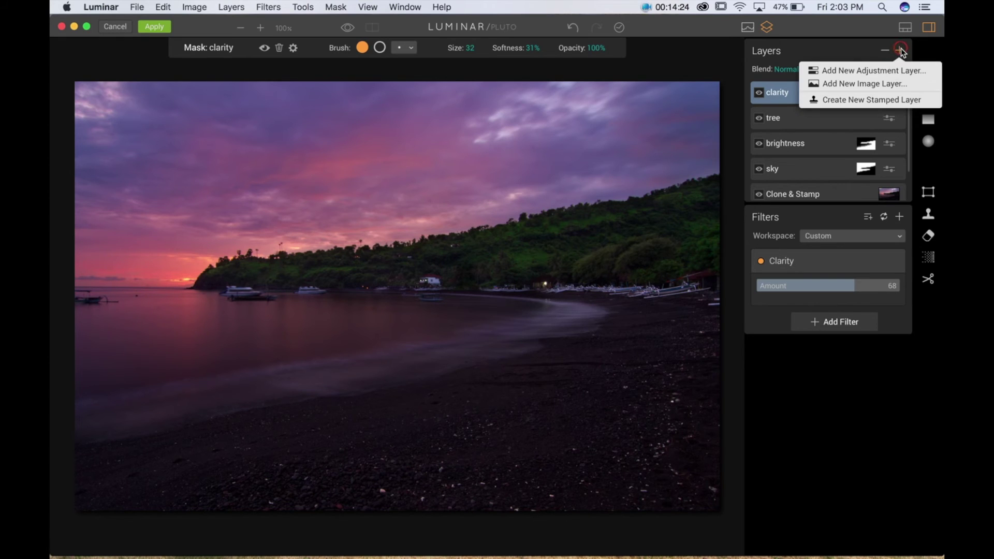
{"action": "left_click", "coordinate": [879, 73]}
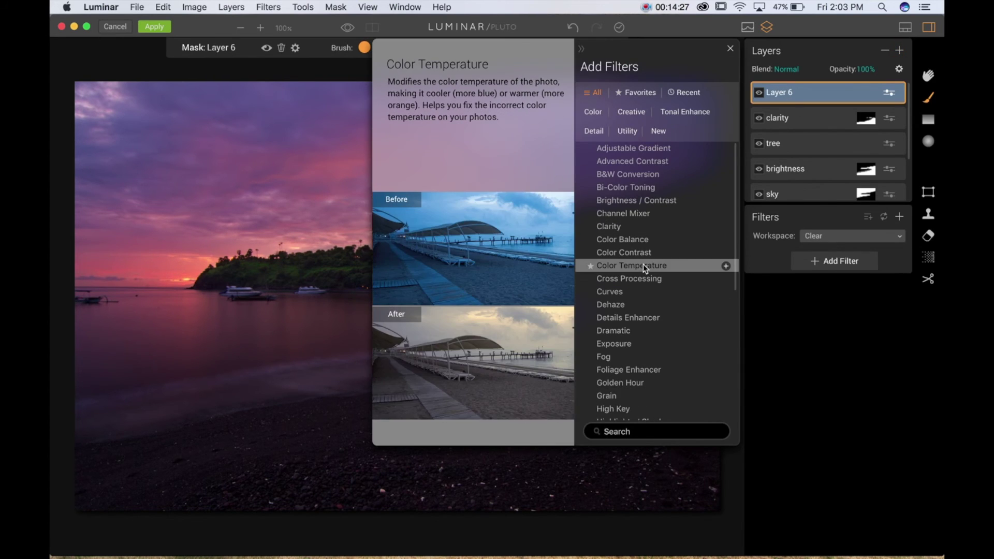
Step: Try a Soft Glow filter on Layer 6 with the Amount at 37, and remove the filter
{"action": "scroll", "coordinate": [643, 264], "scroll_direction": "down", "scroll_amount": 5}
{"action": "left_click", "coordinate": [641, 323]}
{"action": "left_click", "coordinate": [759, 285]}
{"action": "left_click_drag", "start_coordinate": [761, 285], "coordinate": [665, 295]}
{"action": "left_click_drag", "start_coordinate": [820, 289], "coordinate": [641, 277]}
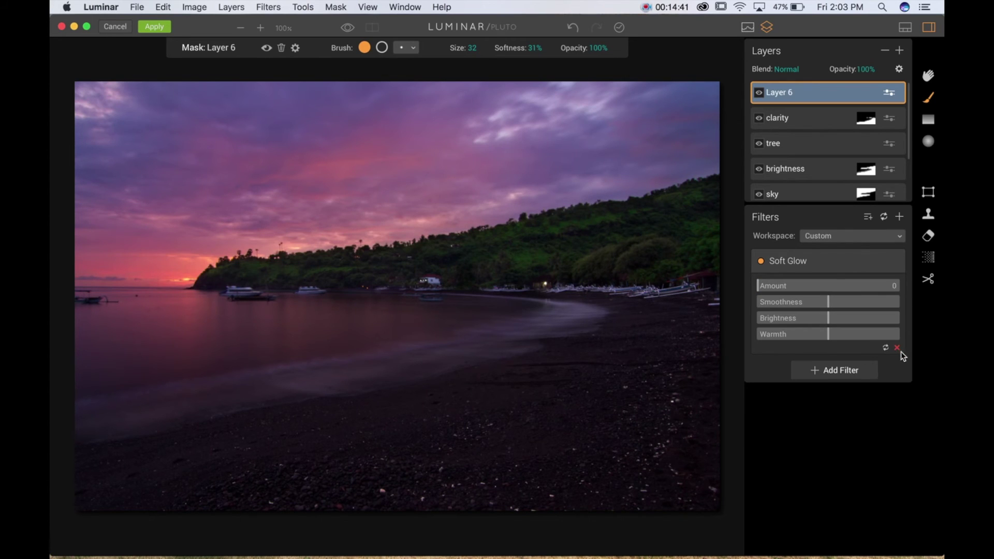
{"action": "left_click_drag", "start_coordinate": [765, 285], "coordinate": [812, 290]}
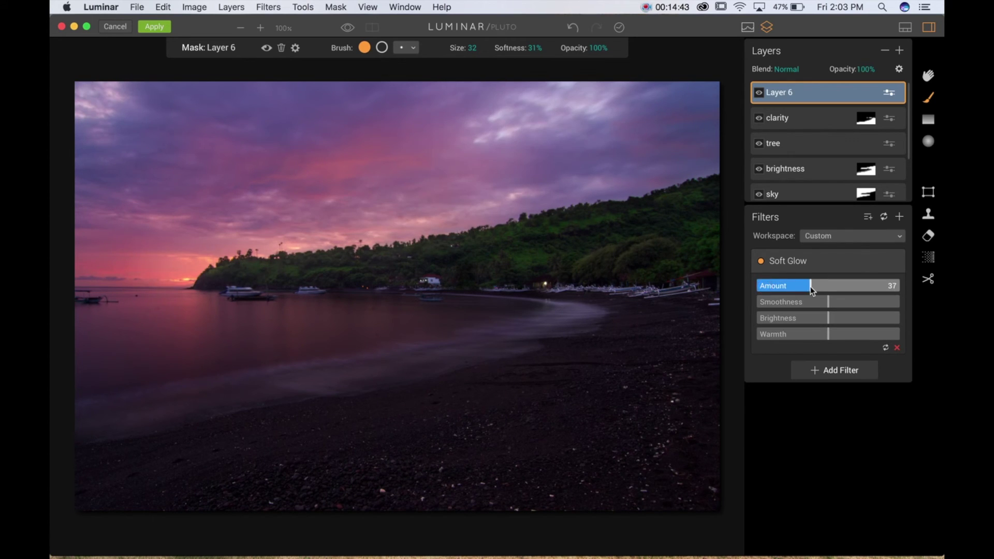
{"action": "left_click", "coordinate": [791, 289]}
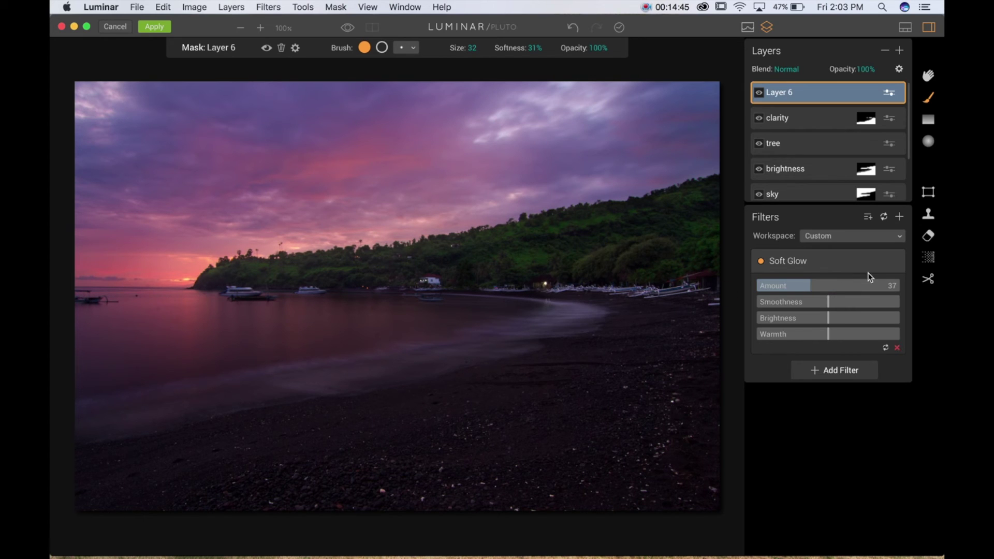
{"action": "left_click", "coordinate": [897, 348]}
Step: Add a Soft Focus filter to Layer 6 with Type Soft Focus #2, Amount 12 and Brightness -3
{"action": "left_click", "coordinate": [827, 268]}
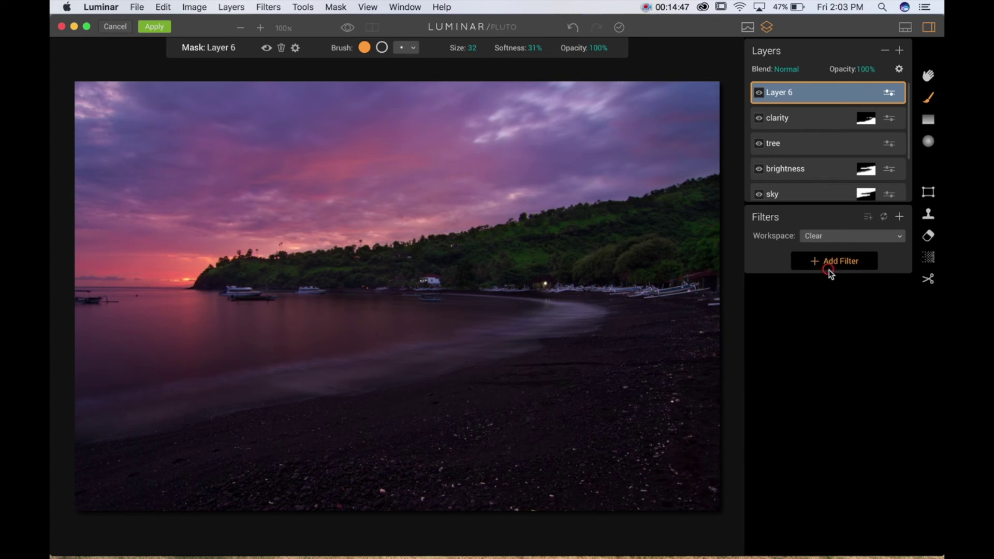
{"action": "left_click", "coordinate": [696, 310]}
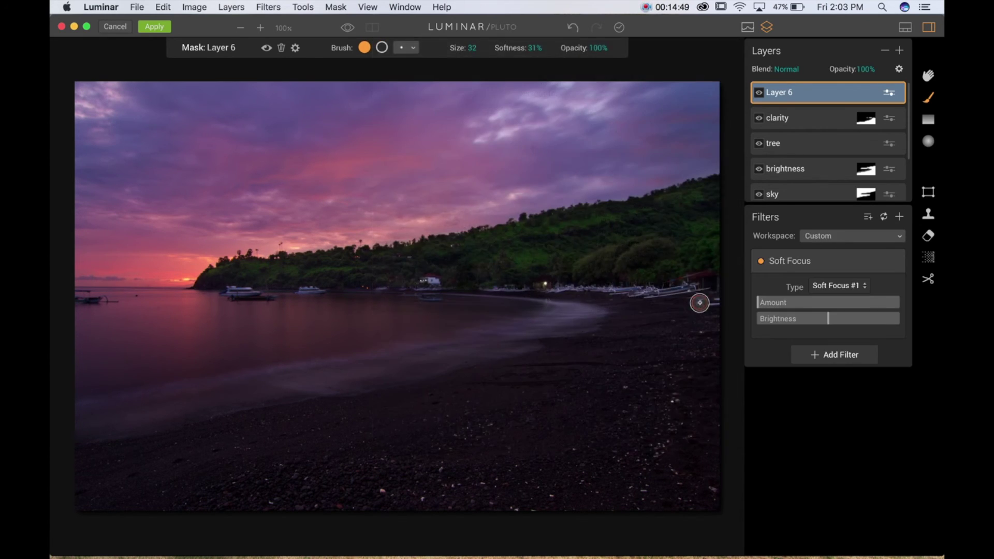
{"action": "left_click", "coordinate": [835, 306]}
{"action": "left_click_drag", "start_coordinate": [835, 305], "coordinate": [773, 296]}
{"action": "left_click", "coordinate": [857, 288]}
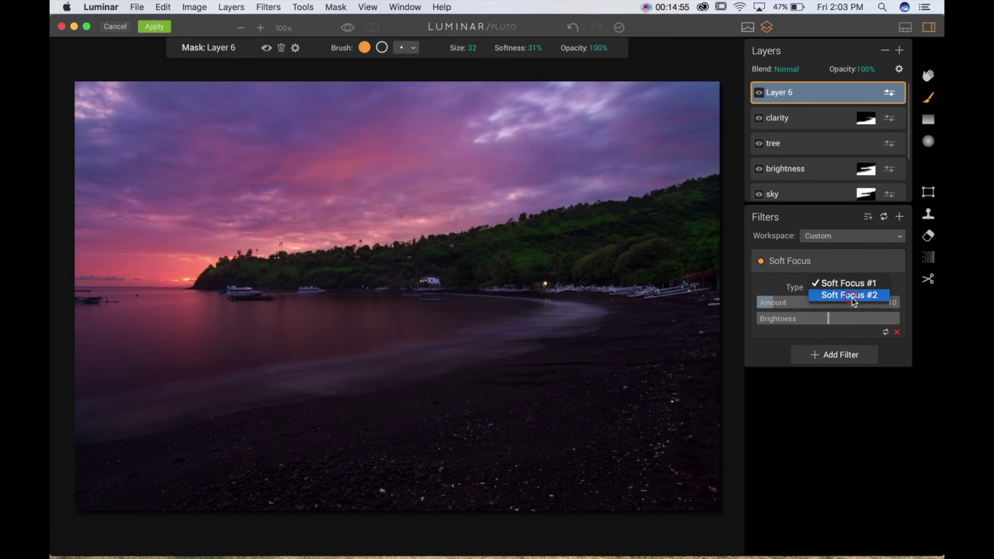
{"action": "left_click", "coordinate": [854, 297]}
{"action": "left_click_drag", "start_coordinate": [775, 302], "coordinate": [826, 318]}
{"action": "left_click", "coordinate": [764, 302]}
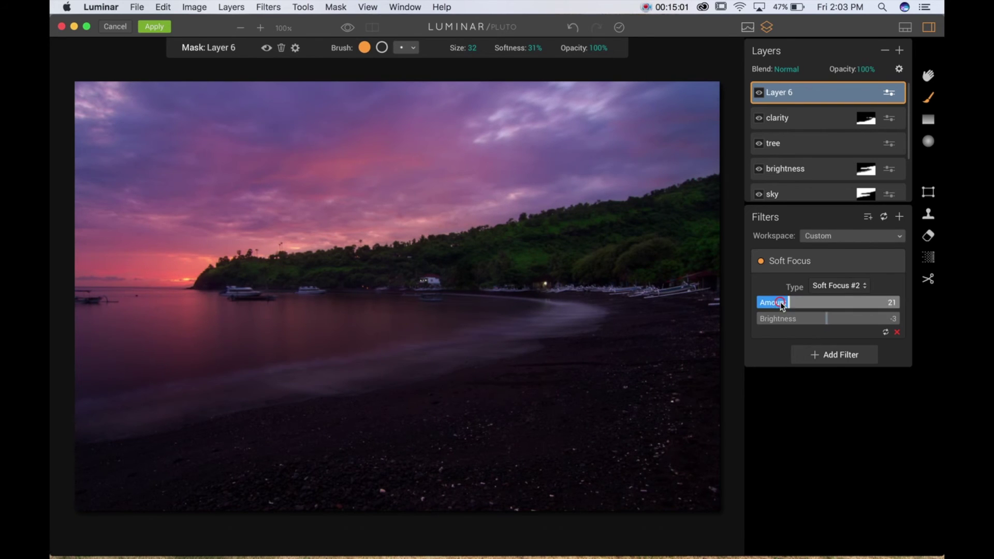
{"action": "left_click_drag", "start_coordinate": [773, 302], "coordinate": [777, 301]}
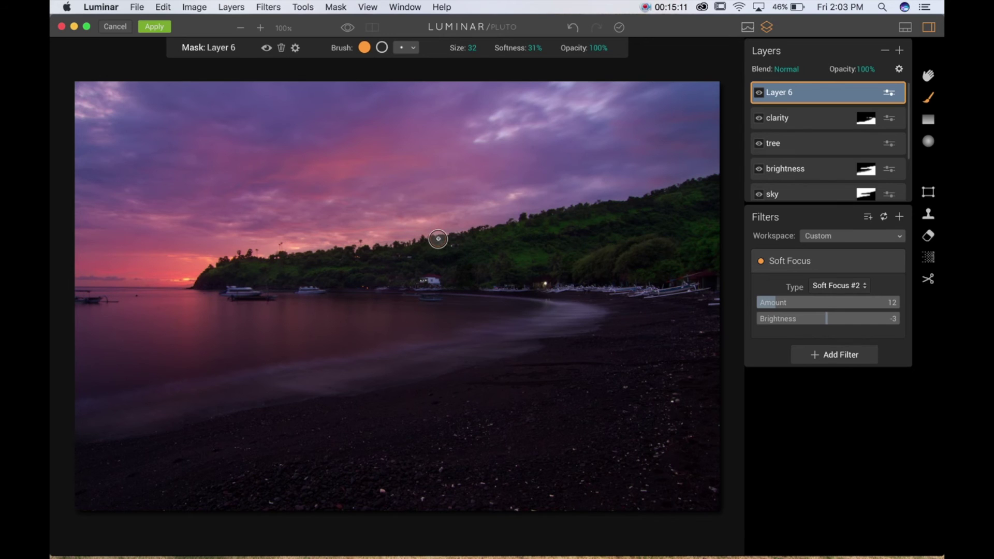
Step: Add a Vignette filter to Layer 6 with Amount -100, Size 30, Roundness -58 and Feather -26
{"action": "left_click", "coordinate": [834, 358]}
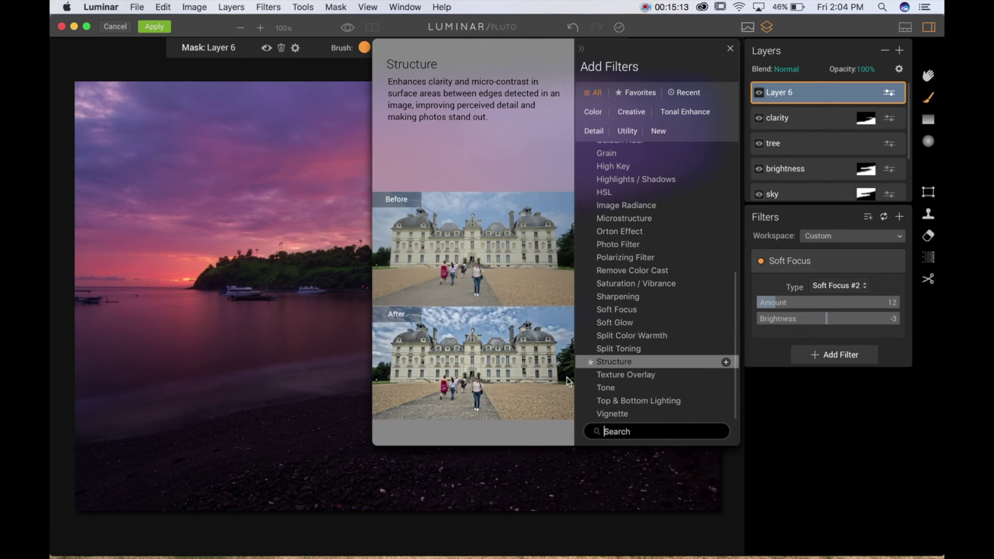
{"action": "left_click", "coordinate": [601, 414]}
{"action": "left_click_drag", "start_coordinate": [830, 372], "coordinate": [641, 383]}
{"action": "left_click_drag", "start_coordinate": [826, 394], "coordinate": [800, 431]}
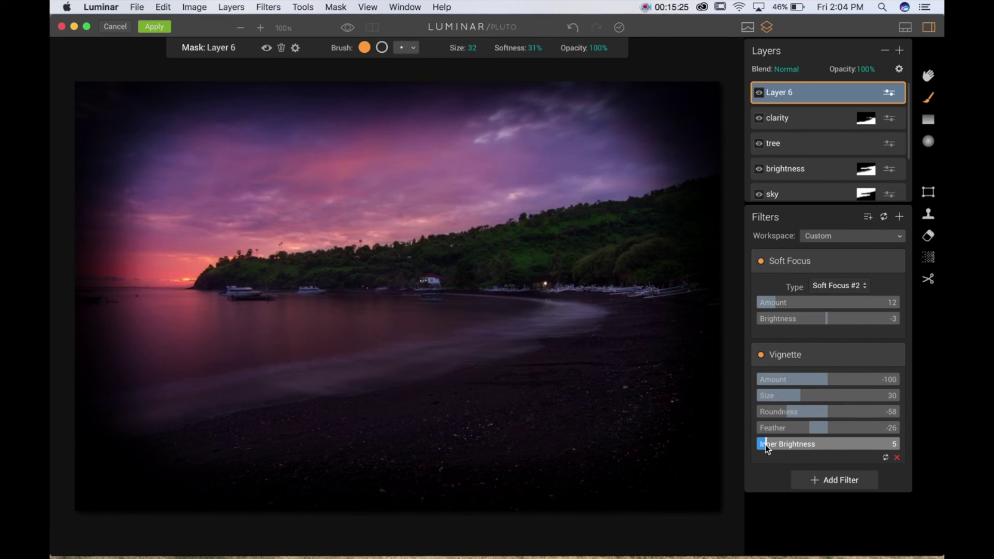
Step: Soften the vignette by setting its Amount to -57 and its Inner Brightness to 30
{"action": "left_click", "coordinate": [811, 379]}
{"action": "left_click_drag", "start_coordinate": [811, 379], "coordinate": [793, 379]}
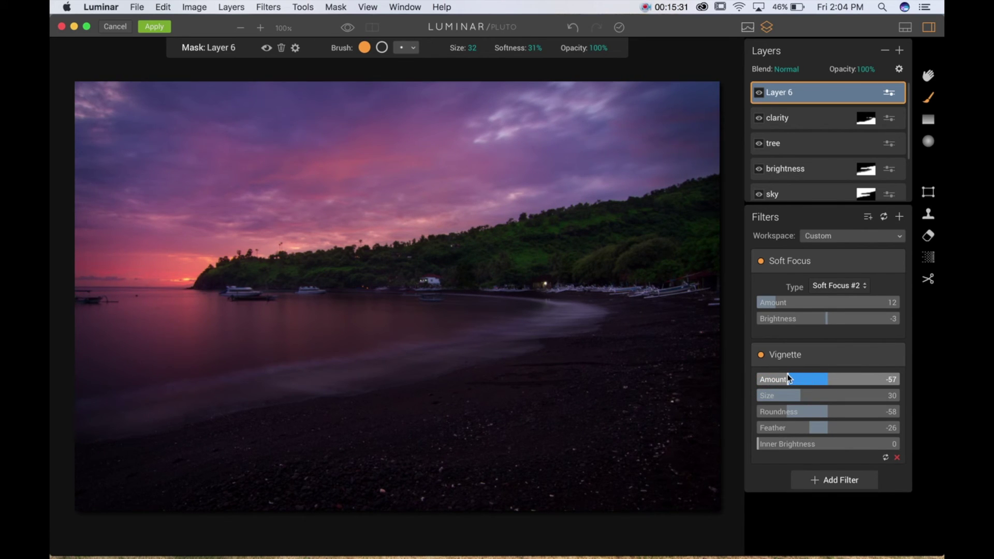
{"action": "left_click_drag", "start_coordinate": [766, 444], "coordinate": [800, 444]}
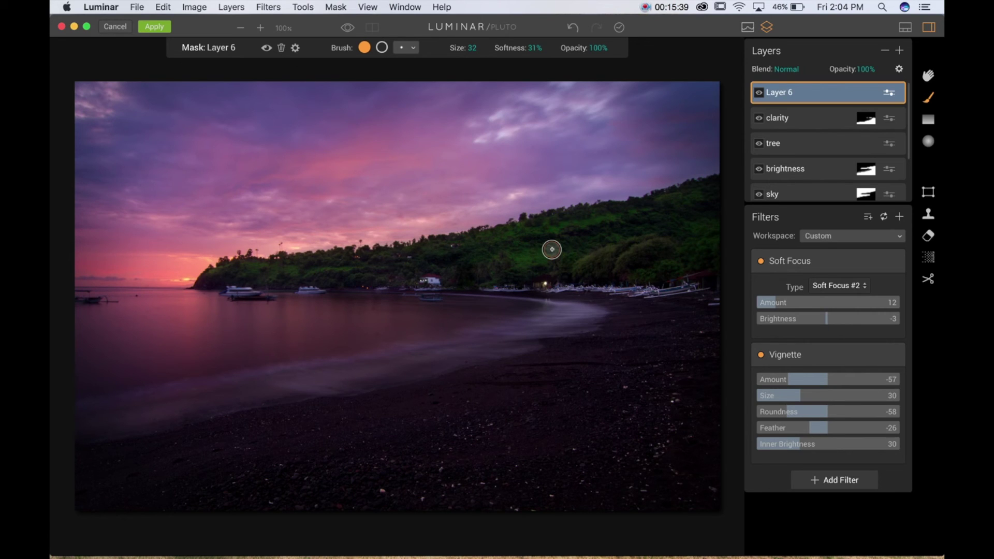
Step: Rename Layer 6 as "final touch"
{"action": "right_click", "coordinate": [808, 89]}
{"action": "left_click", "coordinate": [764, 150]}
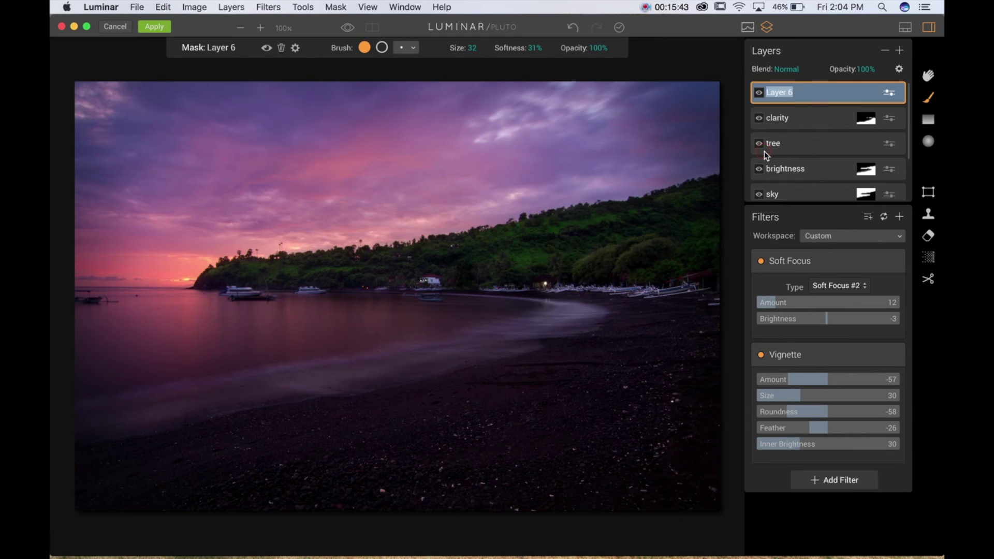
{"action": "type", "text": "fi"}
{"action": "key", "text": "Return"}
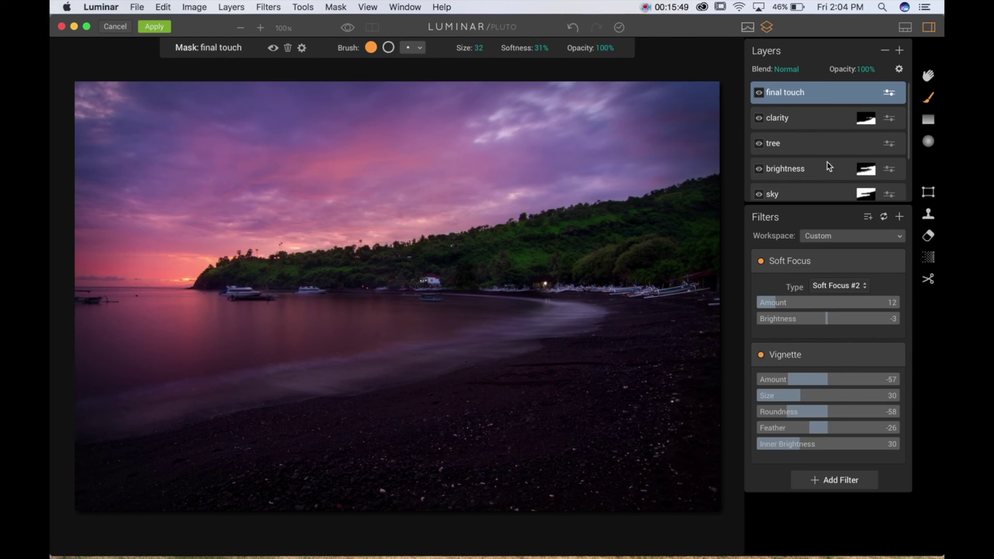
Step: Review the layer stack and compare the photo at the base layer with the final touch layer
{"action": "scroll", "coordinate": [823, 104], "scroll_direction": "down", "scroll_amount": 3}
{"action": "scroll", "coordinate": [822, 103], "scroll_direction": "up", "scroll_amount": 2}
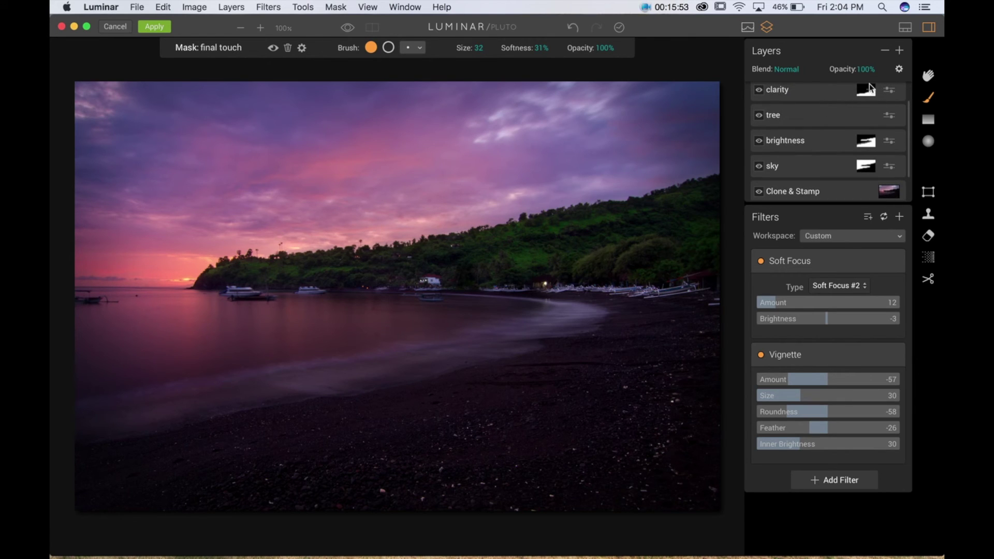
{"action": "scroll", "coordinate": [821, 106], "scroll_direction": "up", "scroll_amount": 1}
{"action": "scroll", "coordinate": [820, 108], "scroll_direction": "up", "scroll_amount": 1}
{"action": "scroll", "coordinate": [823, 152], "scroll_direction": "down", "scroll_amount": 3}
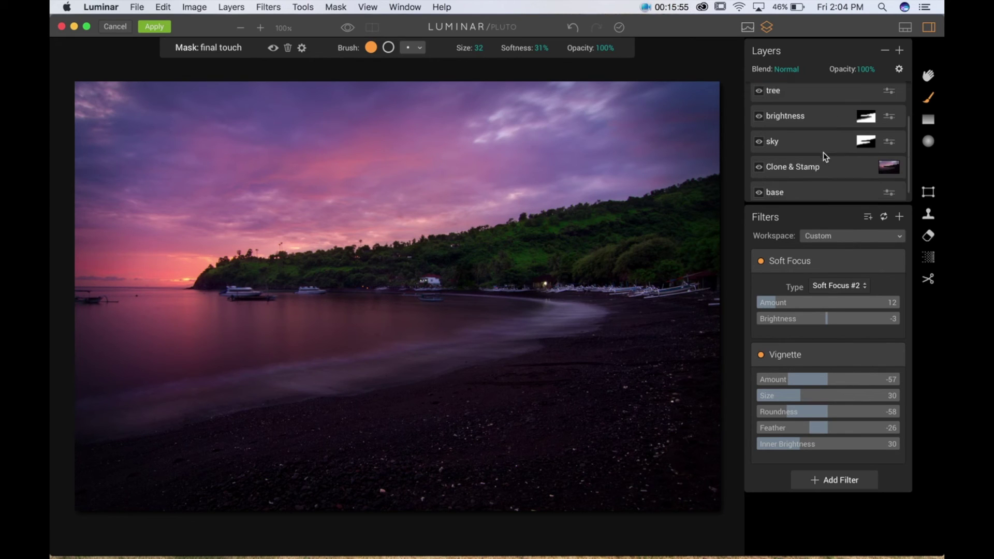
{"action": "left_click", "coordinate": [805, 182]}
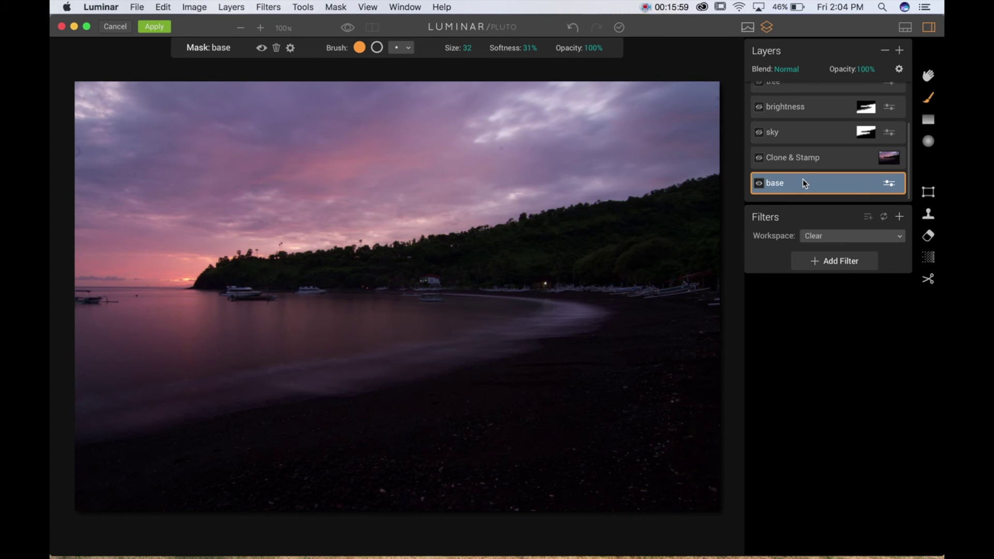
{"action": "scroll", "coordinate": [805, 183], "scroll_direction": "up", "scroll_amount": 3}
{"action": "left_click", "coordinate": [834, 91]}
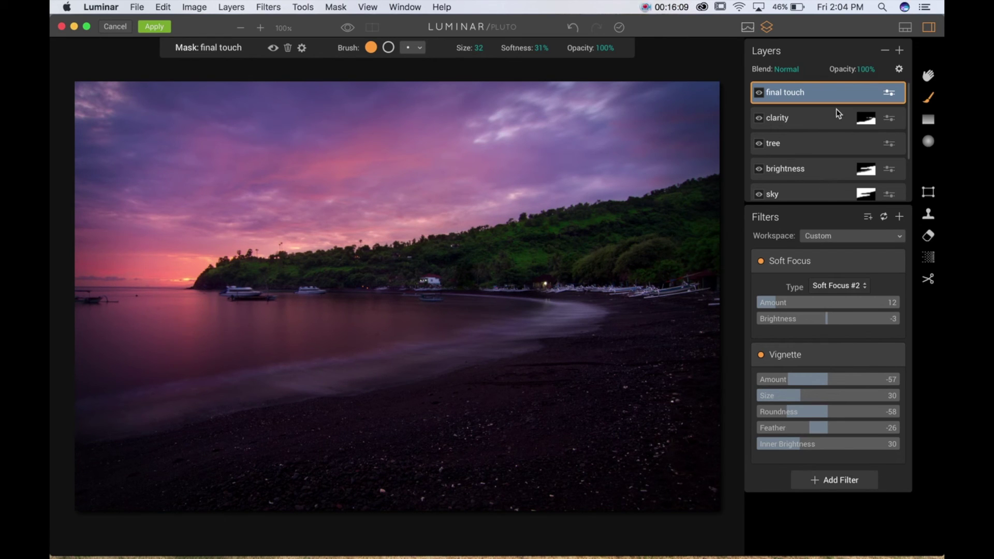
{"action": "scroll", "coordinate": [836, 109], "scroll_direction": "down", "scroll_amount": 3}
{"action": "scroll", "coordinate": [836, 108], "scroll_direction": "up", "scroll_amount": 3}
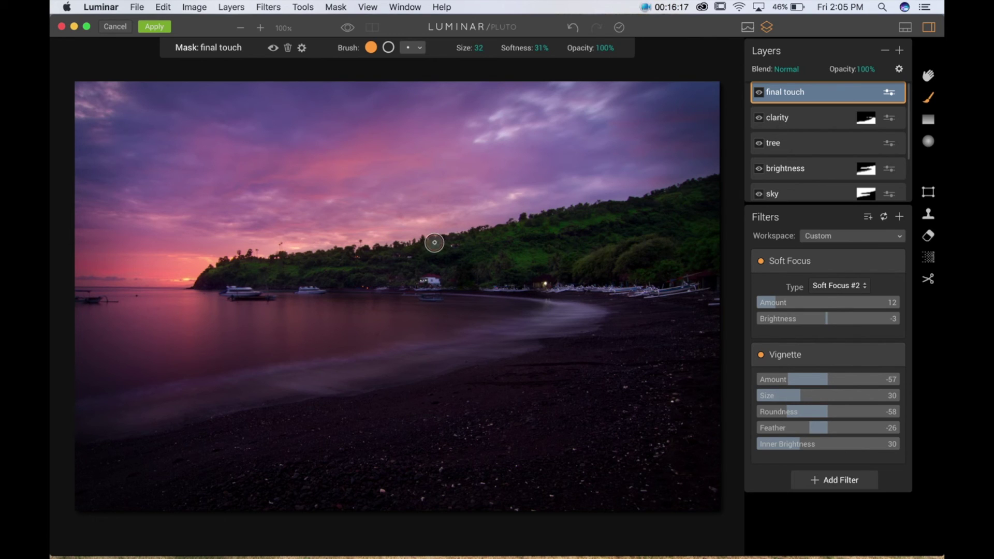
Step: Apply the Luminar edits to the photo and view the result full screen in Lightroom
{"action": "left_click", "coordinate": [154, 28]}
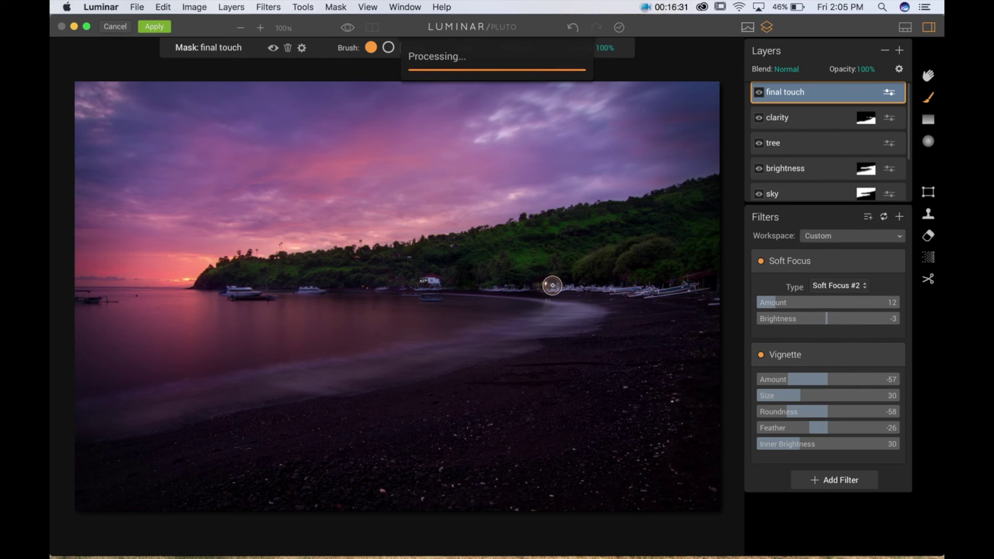
{"action": "key", "text": "super+Tab"}
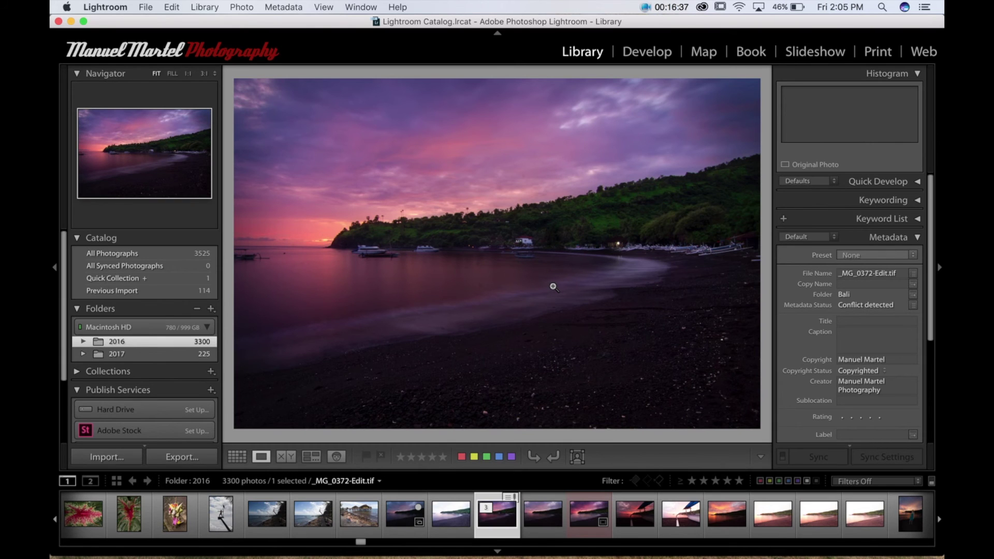
{"action": "key", "text": "f"}
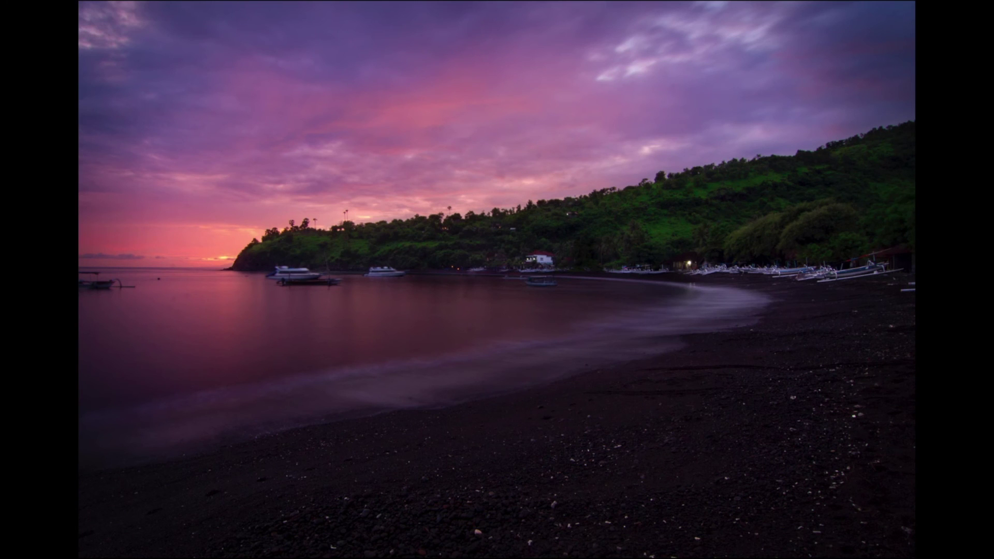